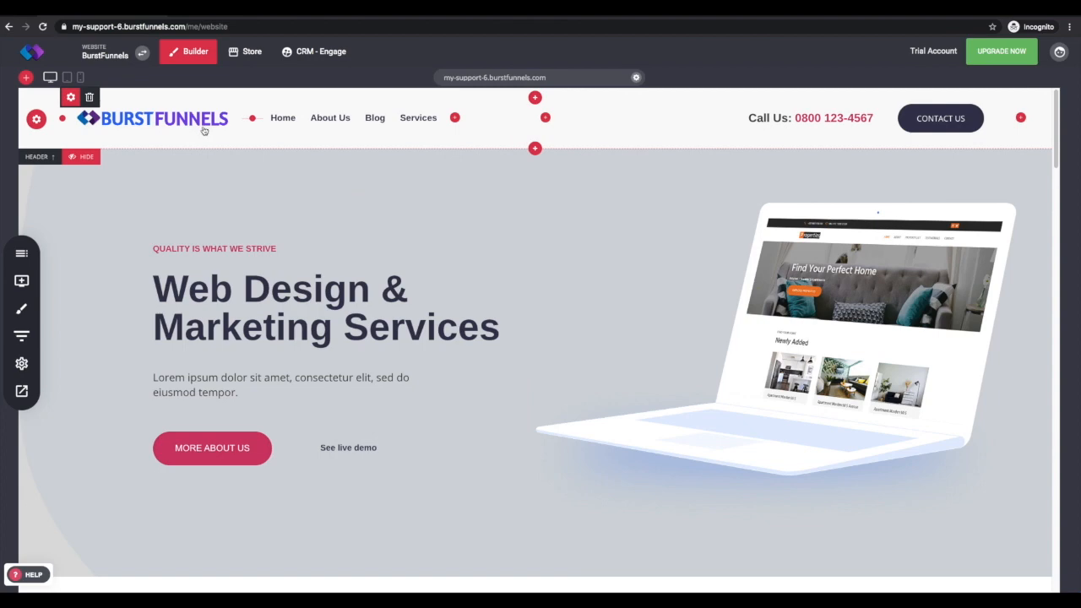
- Create a new physical product in the online store and title it "Physical"
{"action": "left_click", "coordinate": [249, 56]}
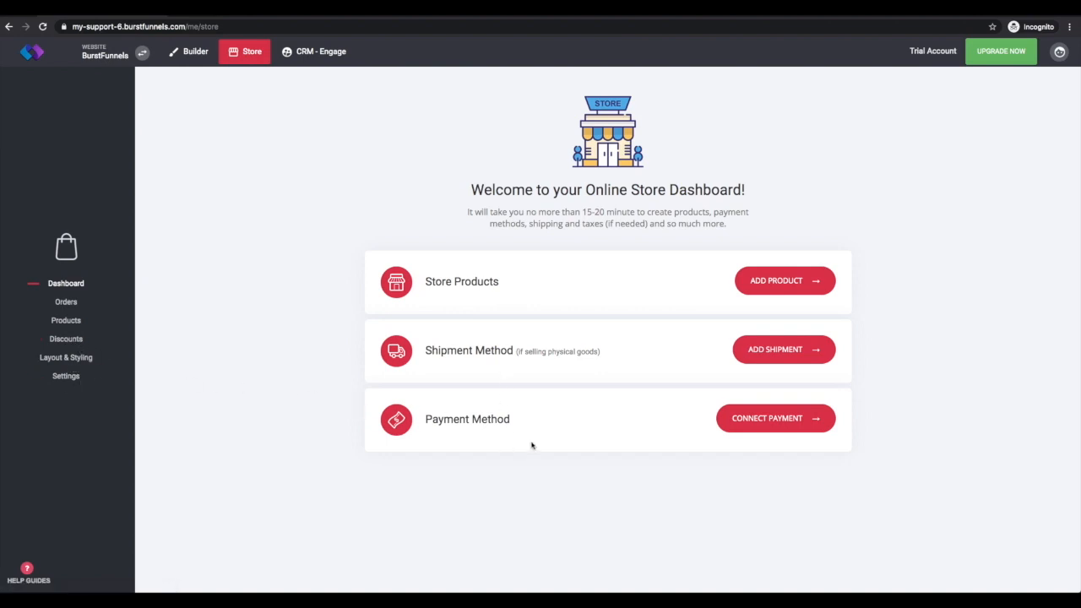
{"action": "left_click", "coordinate": [61, 324]}
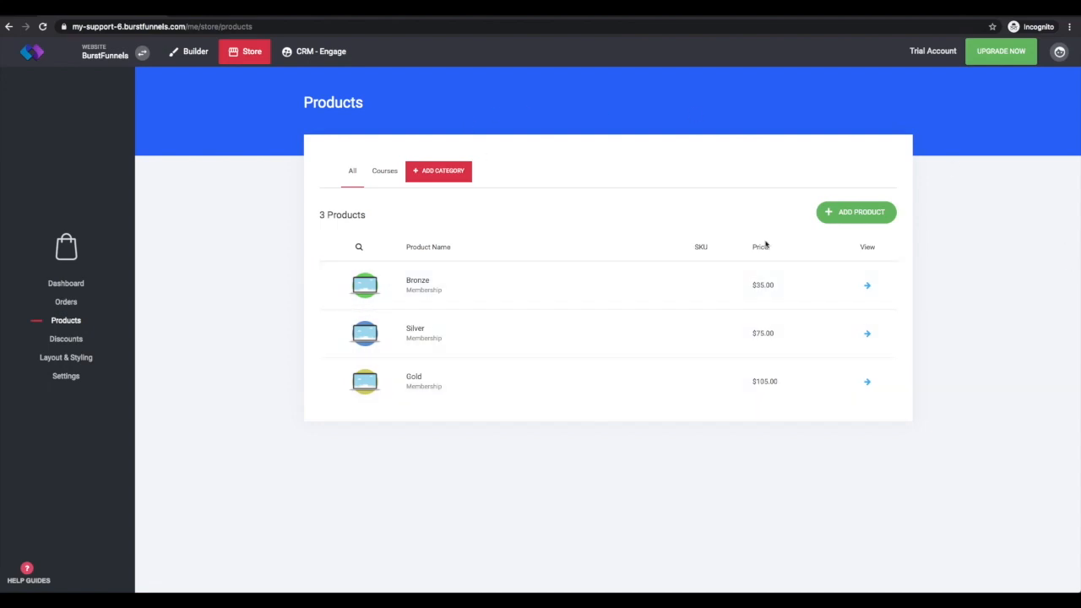
{"action": "left_click", "coordinate": [852, 218]}
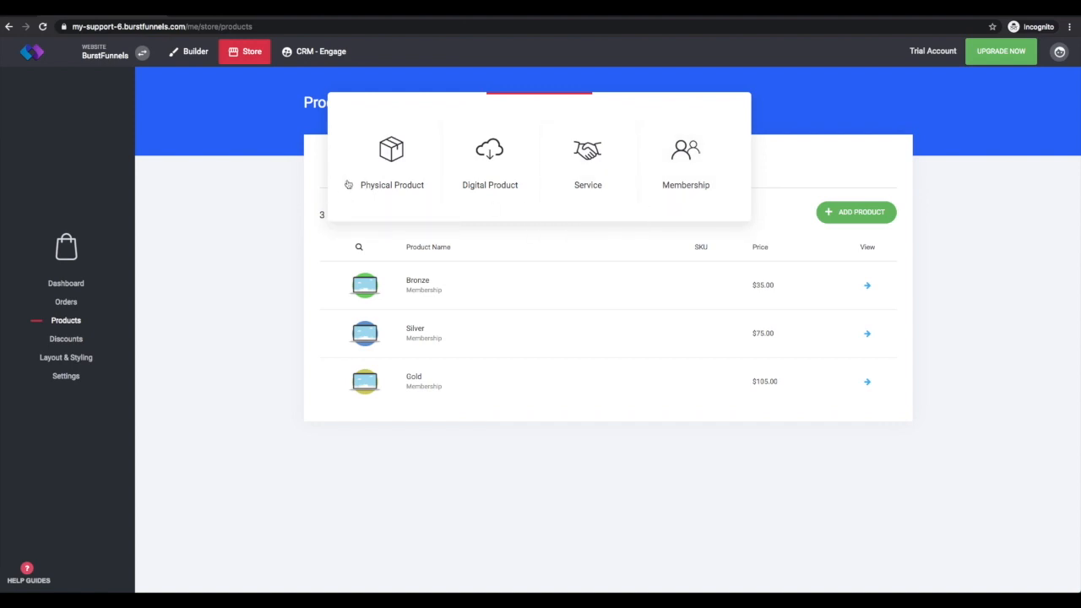
{"action": "left_click", "coordinate": [391, 169]}
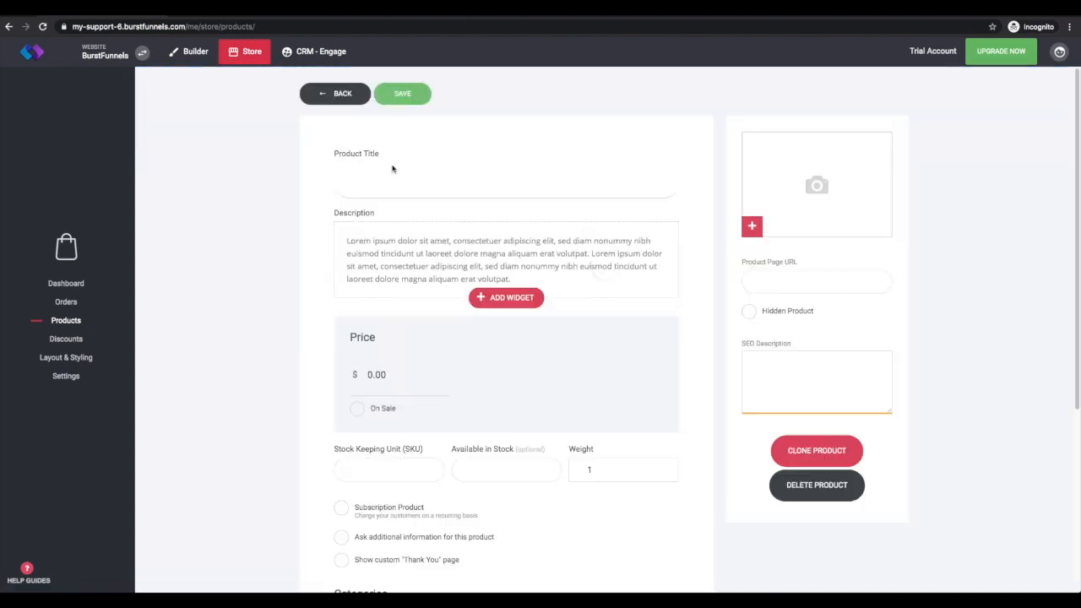
{"action": "left_click", "coordinate": [385, 178]}
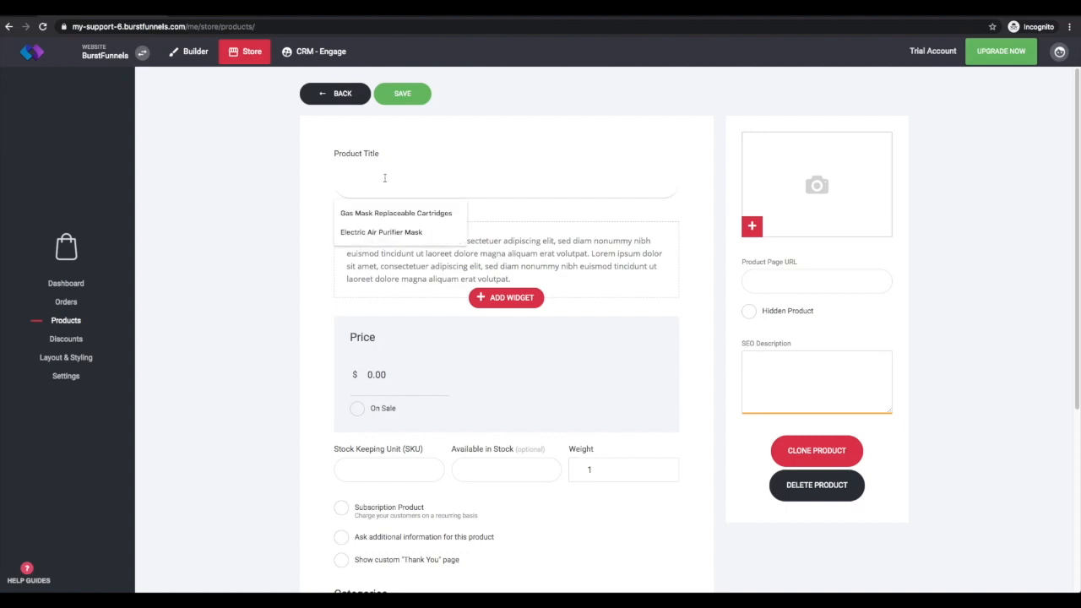
{"action": "type", "text": "Physical"}
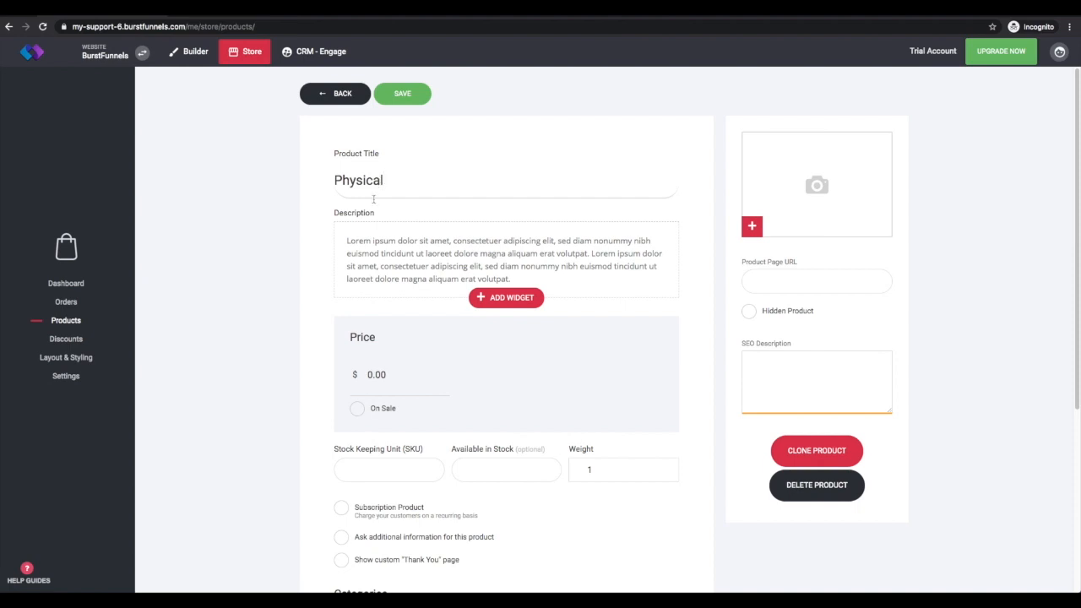
- Add a second text widget beneath the existing paragraph in the product description
{"action": "left_click", "coordinate": [371, 279]}
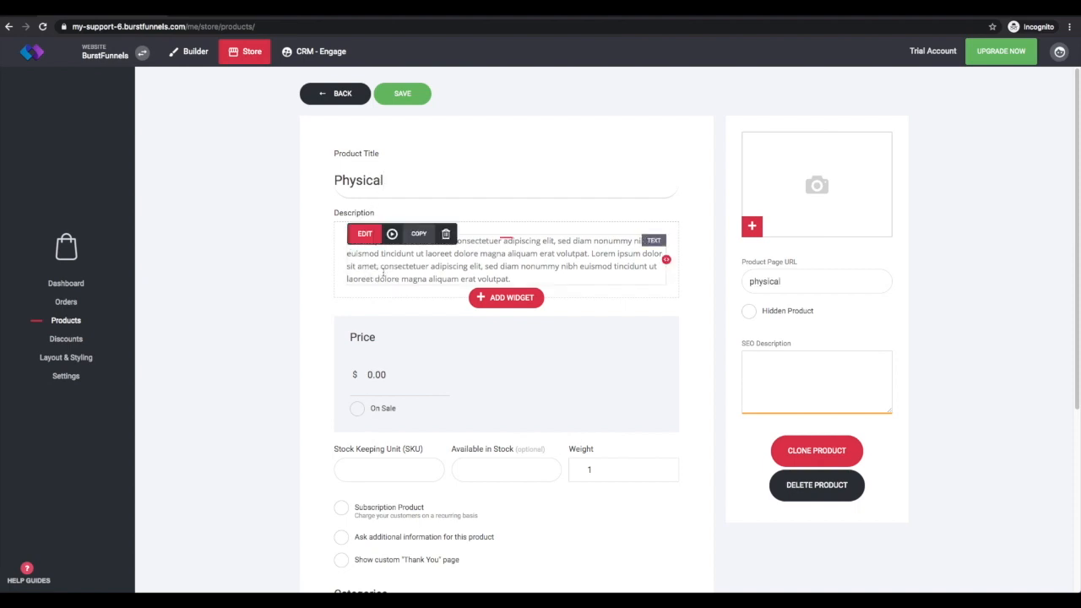
{"action": "left_click", "coordinate": [384, 272]}
{"action": "left_click", "coordinate": [323, 246]}
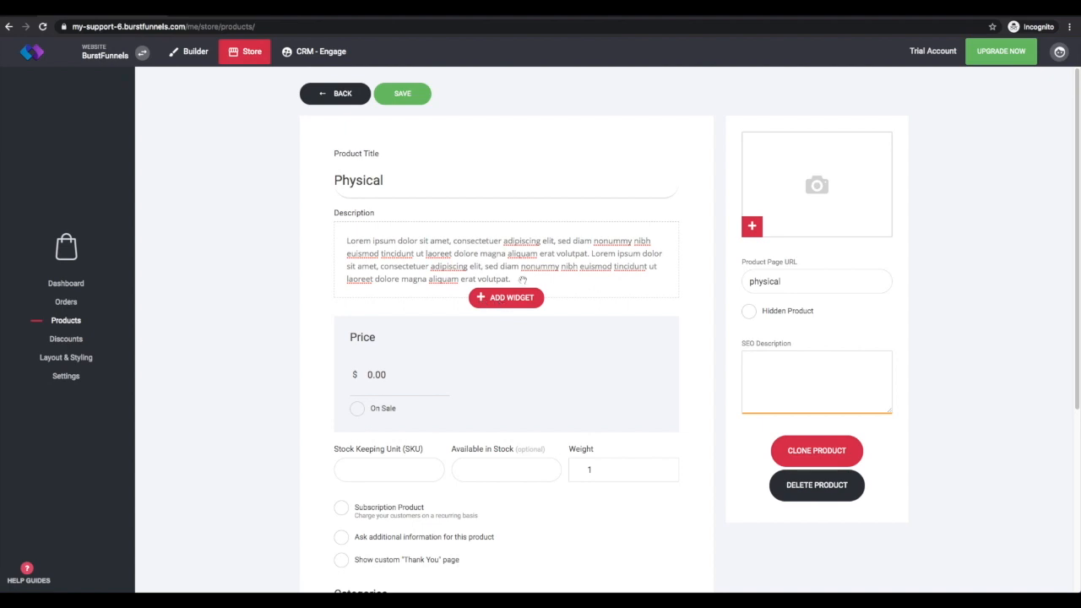
{"action": "left_click", "coordinate": [485, 296]}
{"action": "scroll", "coordinate": [195, 295], "scroll_direction": "down", "scroll_amount": 1}
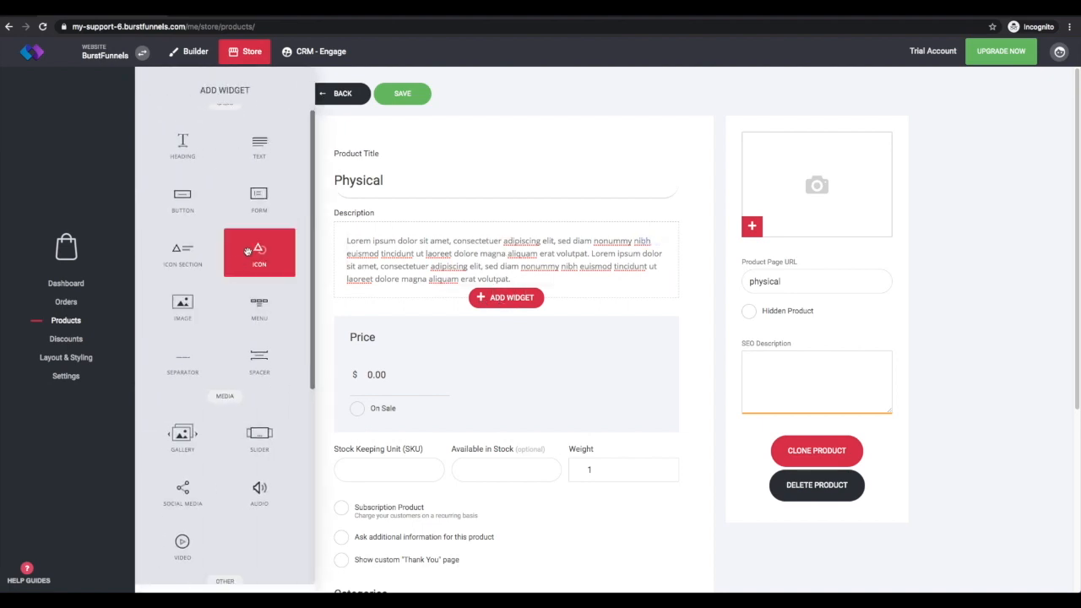
{"action": "left_click_drag", "start_coordinate": [245, 148], "coordinate": [497, 269]}
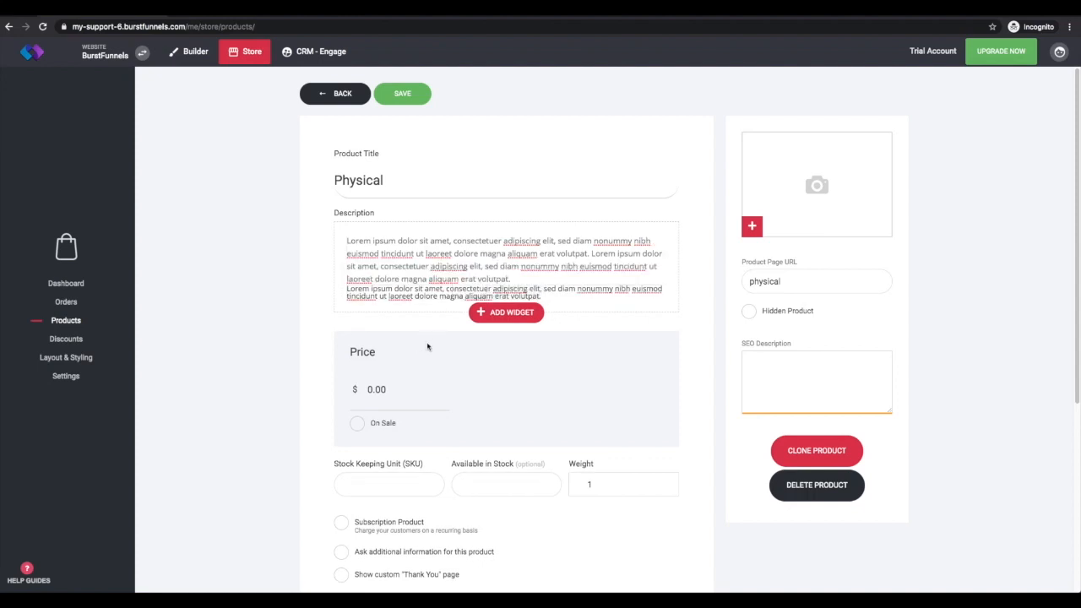
- Set the product price to $10.00 and assign the product to the Courses category
{"action": "left_click", "coordinate": [369, 389]}
{"action": "type", "text": "2"}
{"action": "scroll", "coordinate": [397, 439], "scroll_direction": "down", "scroll_amount": 1}
{"action": "scroll", "coordinate": [532, 441], "scroll_direction": "down", "scroll_amount": 3}
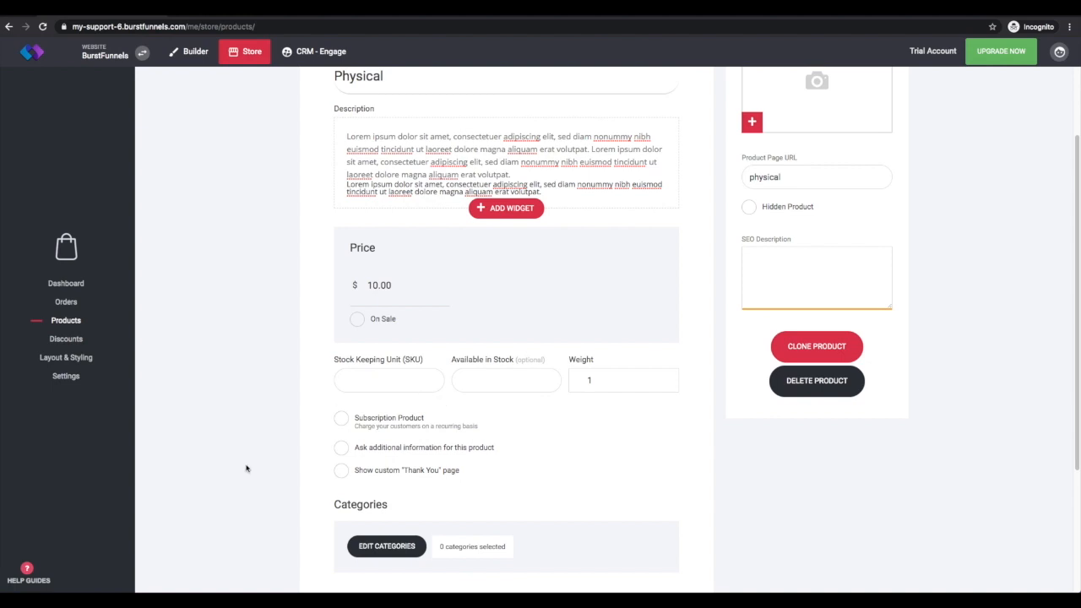
{"action": "left_click", "coordinate": [381, 549]}
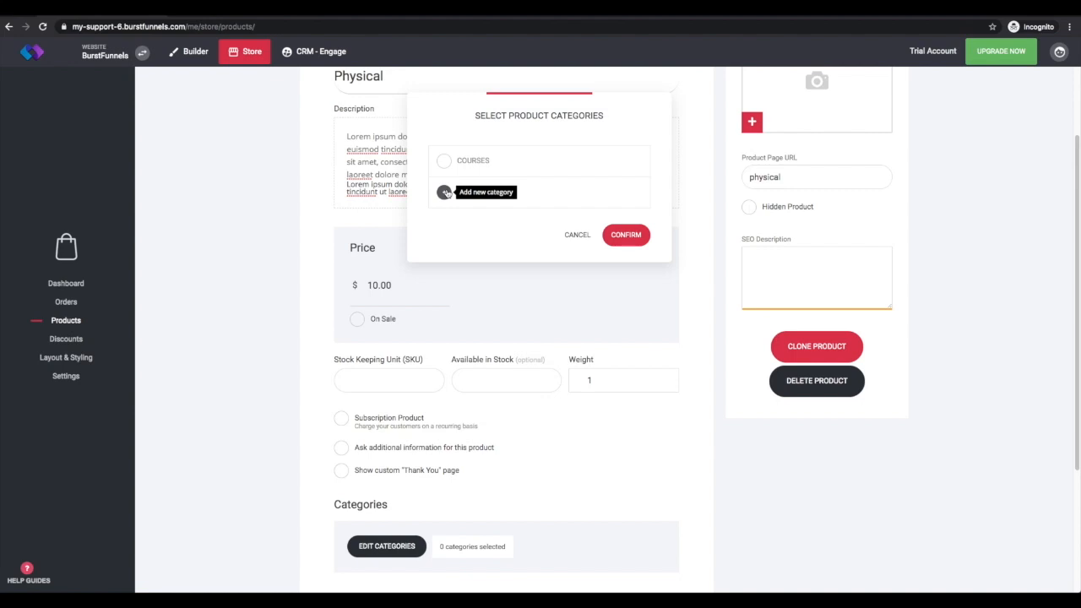
{"action": "left_click", "coordinate": [445, 166]}
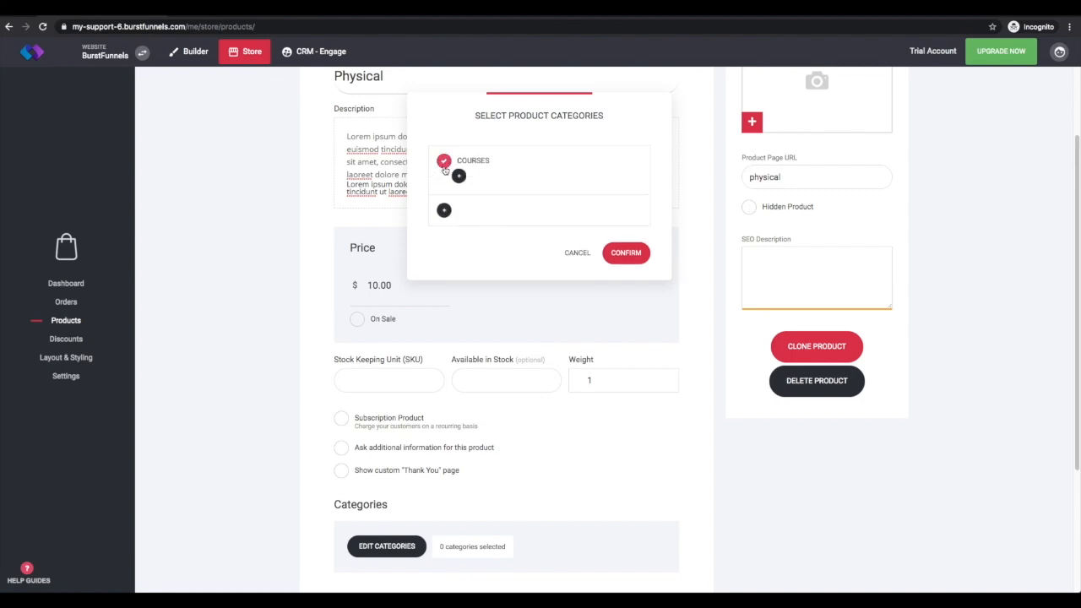
{"action": "left_click", "coordinate": [625, 255]}
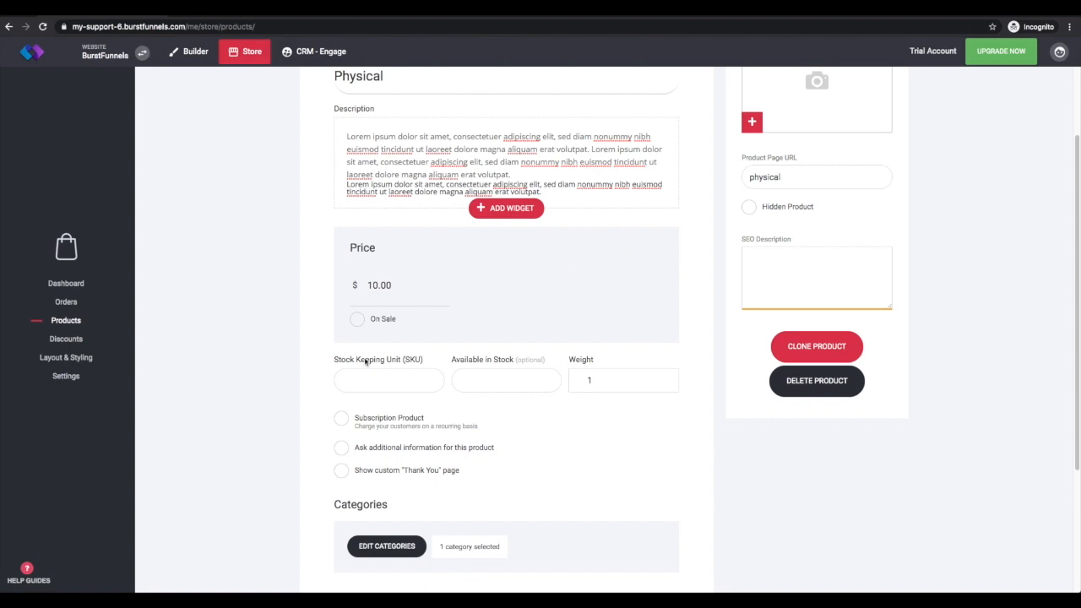
- Use the BurstFunnels logo from the file manager as the product image and save the product
{"action": "scroll", "coordinate": [309, 427], "scroll_direction": "down", "scroll_amount": 2}
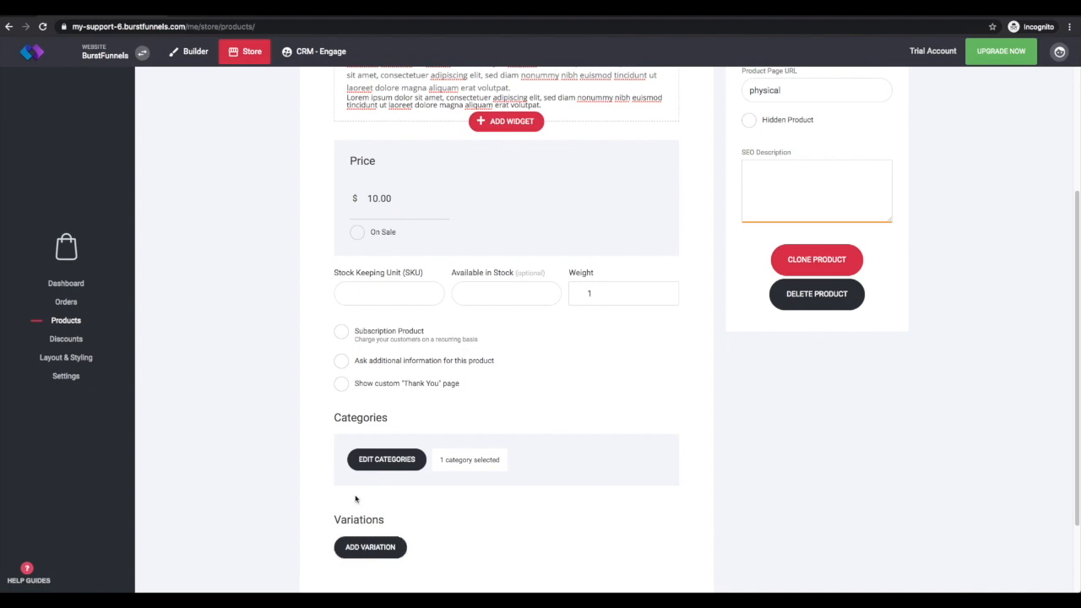
{"action": "scroll", "coordinate": [345, 490], "scroll_direction": "up", "scroll_amount": 3}
{"action": "scroll", "coordinate": [345, 486], "scroll_direction": "up", "scroll_amount": 1}
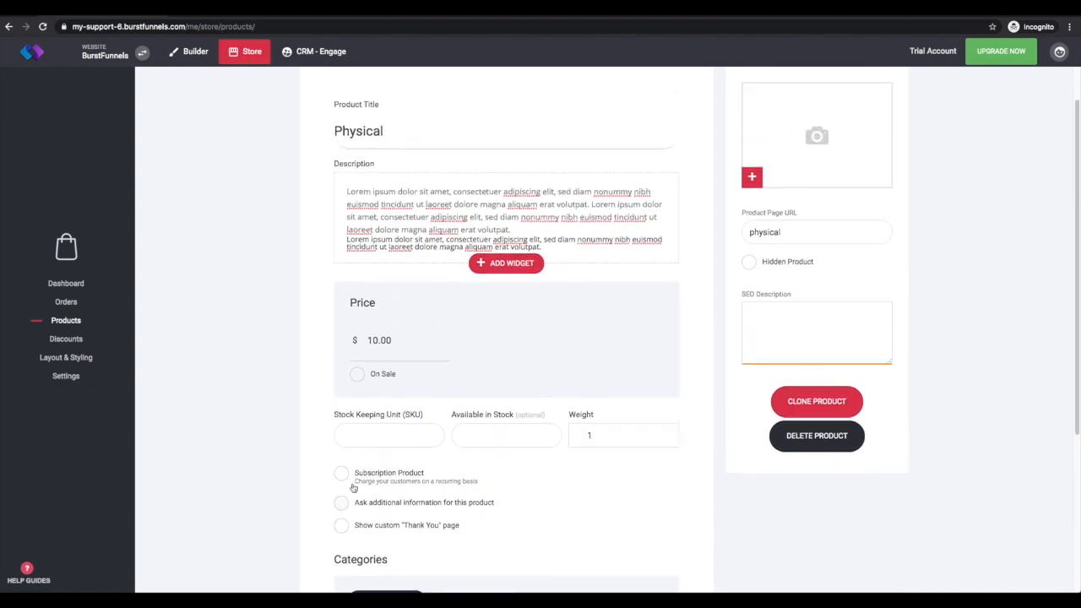
{"action": "scroll", "coordinate": [498, 389], "scroll_direction": "up", "scroll_amount": 1}
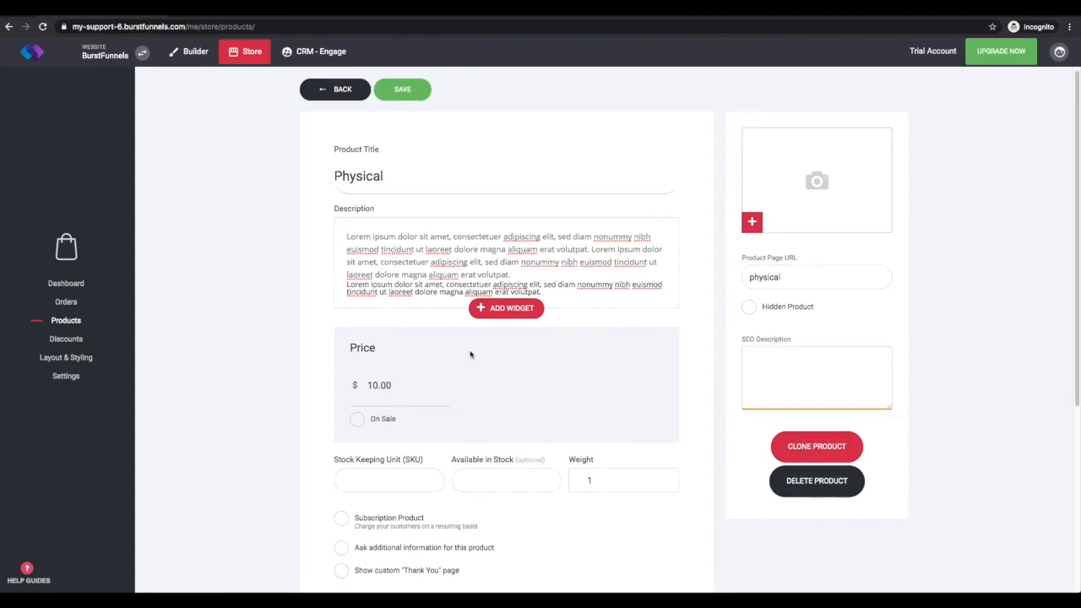
{"action": "left_click", "coordinate": [816, 211]}
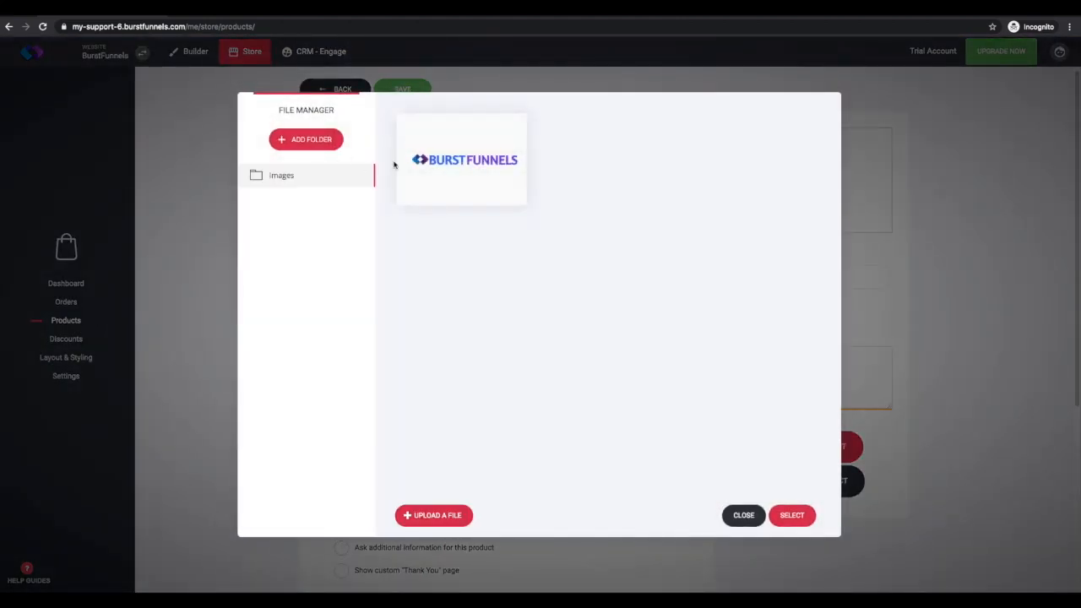
{"action": "left_click", "coordinate": [466, 169]}
{"action": "left_click", "coordinate": [796, 517]}
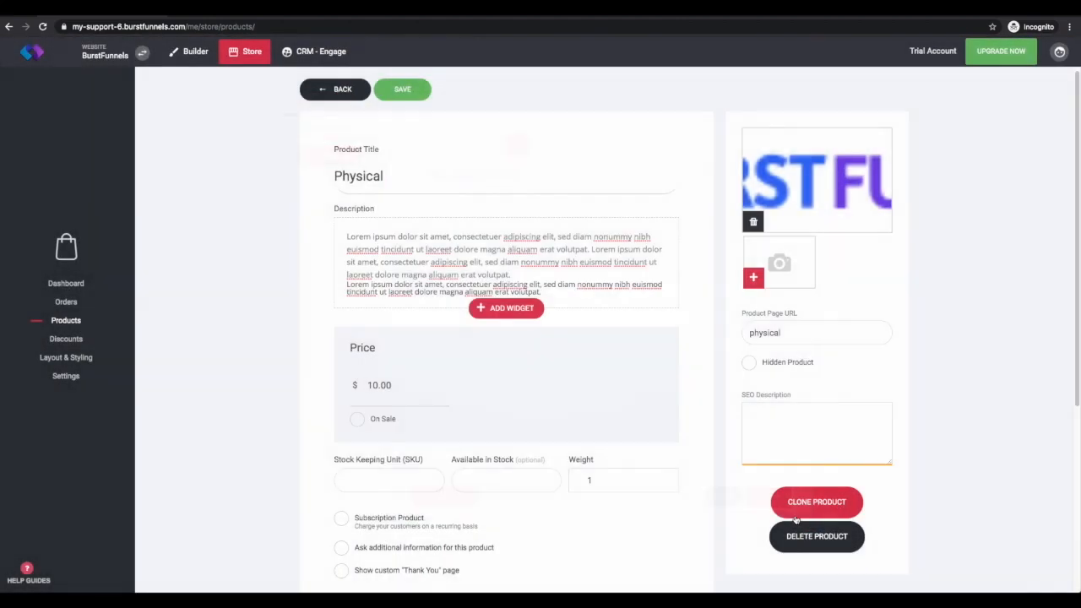
{"action": "left_click", "coordinate": [398, 94]}
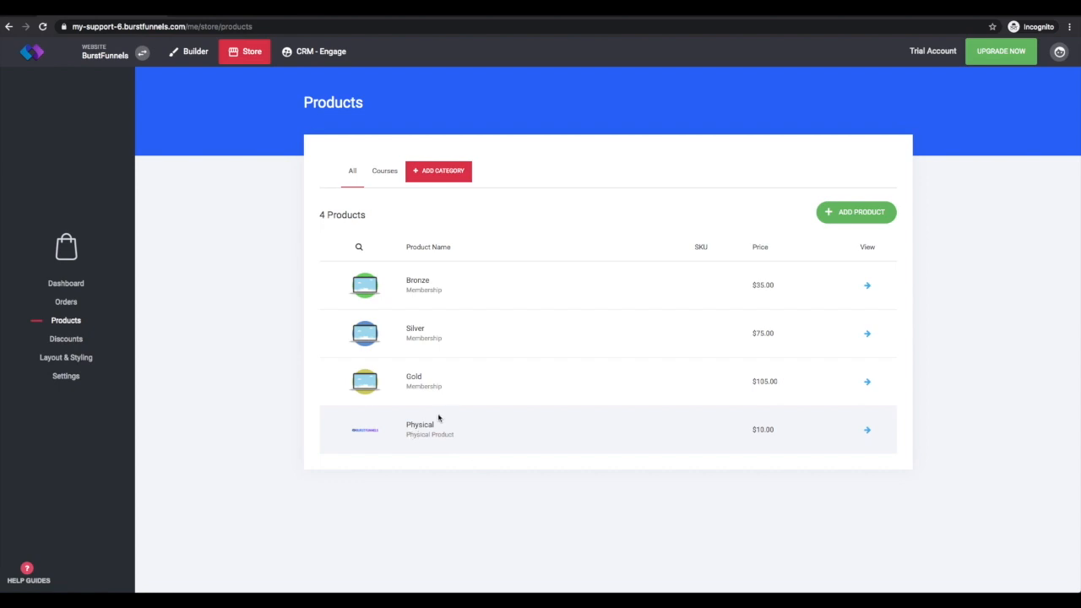
- Examine the Free Shipping option in the store's shipping settings, leaving it without making changes
{"action": "left_click", "coordinate": [64, 378]}
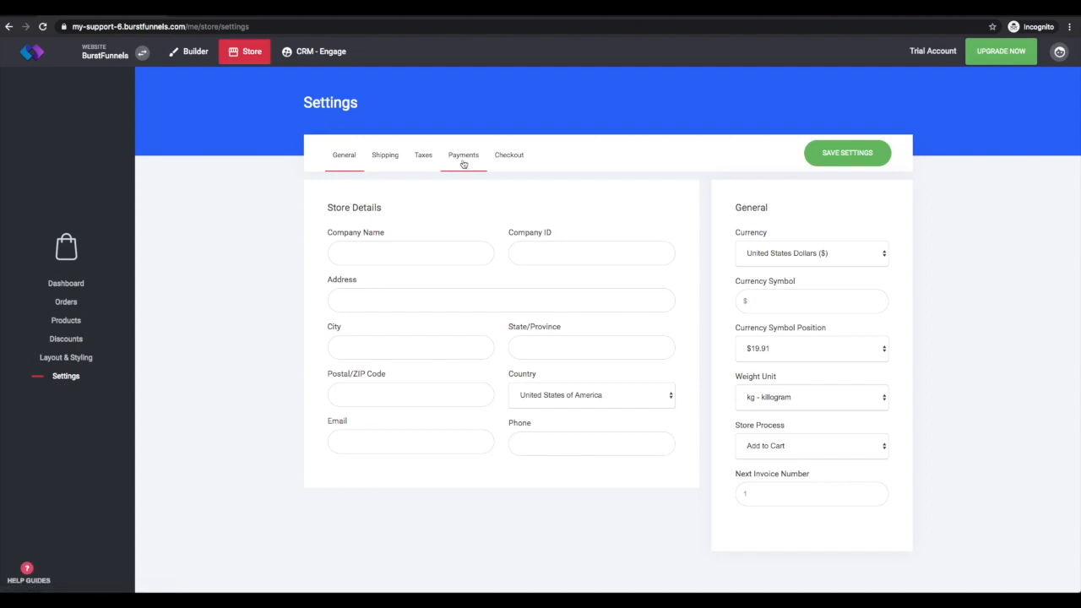
{"action": "left_click", "coordinate": [397, 163]}
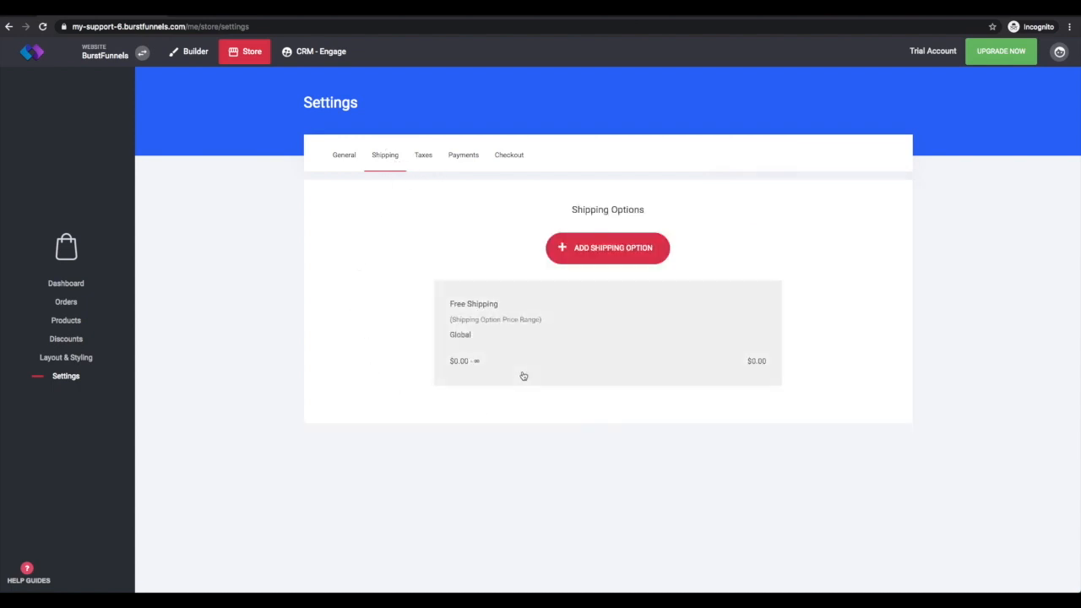
{"action": "left_click", "coordinate": [560, 347]}
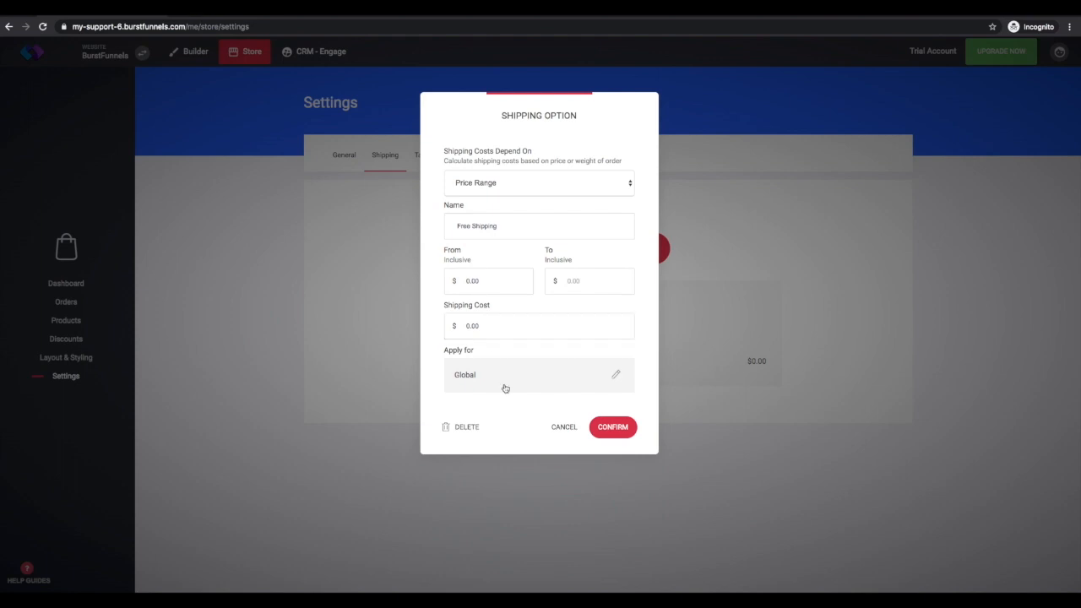
{"action": "left_click", "coordinate": [563, 426]}
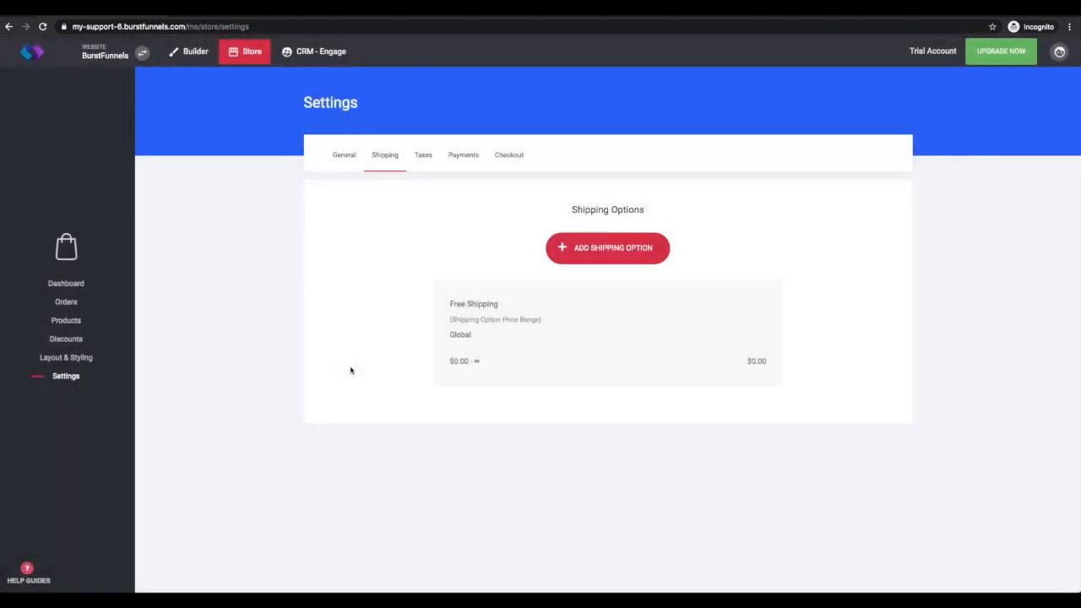
- Connect Bank Transfer as an additional payment provider in the store's payment settings
{"action": "left_click", "coordinate": [479, 154]}
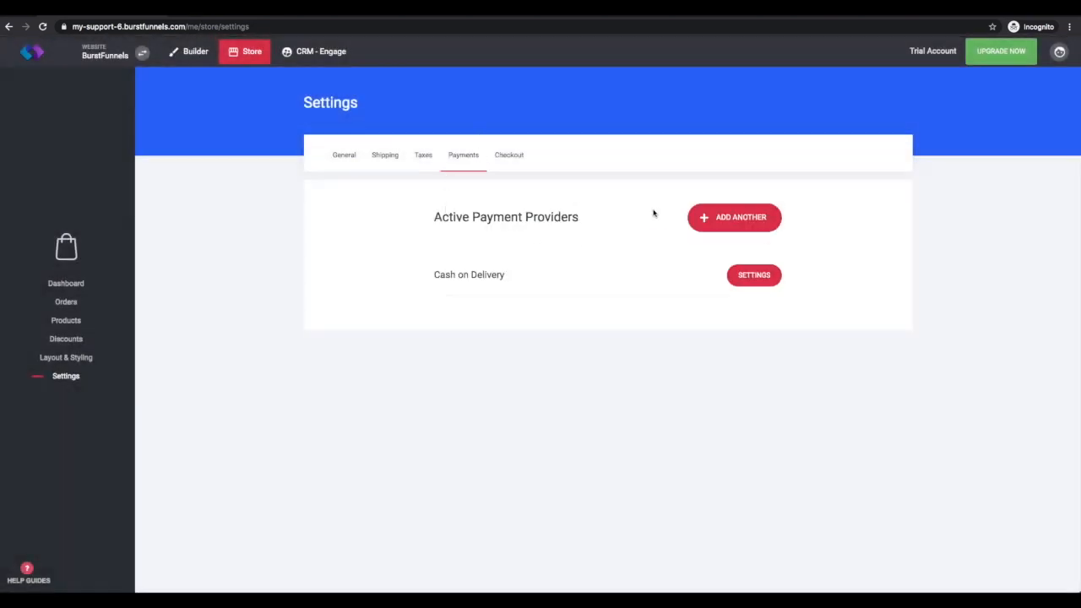
{"action": "left_click", "coordinate": [695, 221]}
{"action": "scroll", "coordinate": [557, 167], "scroll_direction": "down", "scroll_amount": 2}
{"action": "scroll", "coordinate": [577, 181], "scroll_direction": "down", "scroll_amount": 2}
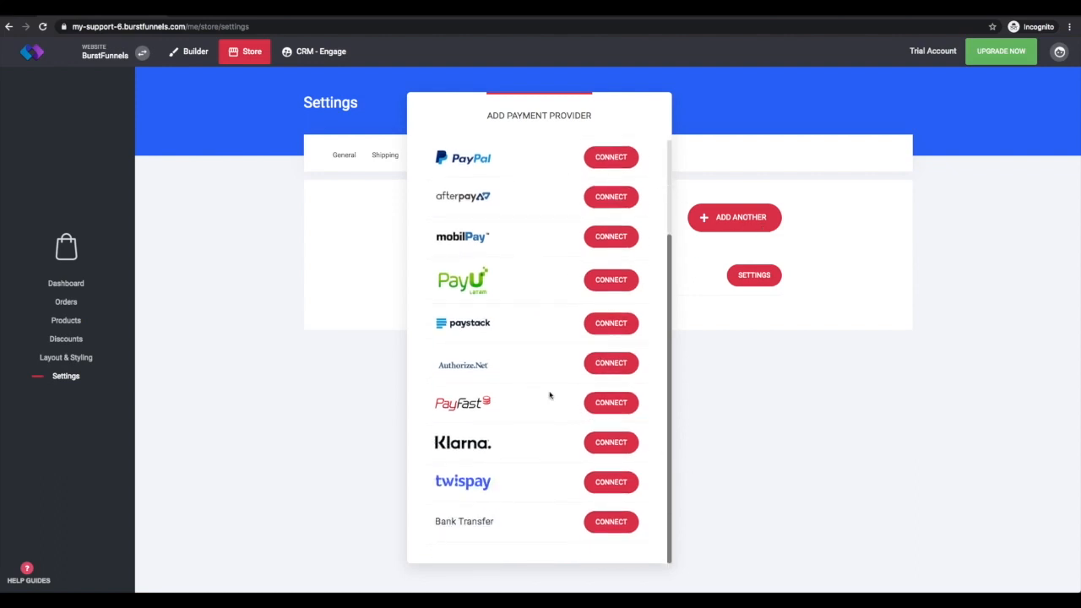
{"action": "scroll", "coordinate": [567, 436], "scroll_direction": "up", "scroll_amount": 1}
{"action": "scroll", "coordinate": [566, 436], "scroll_direction": "up", "scroll_amount": 1}
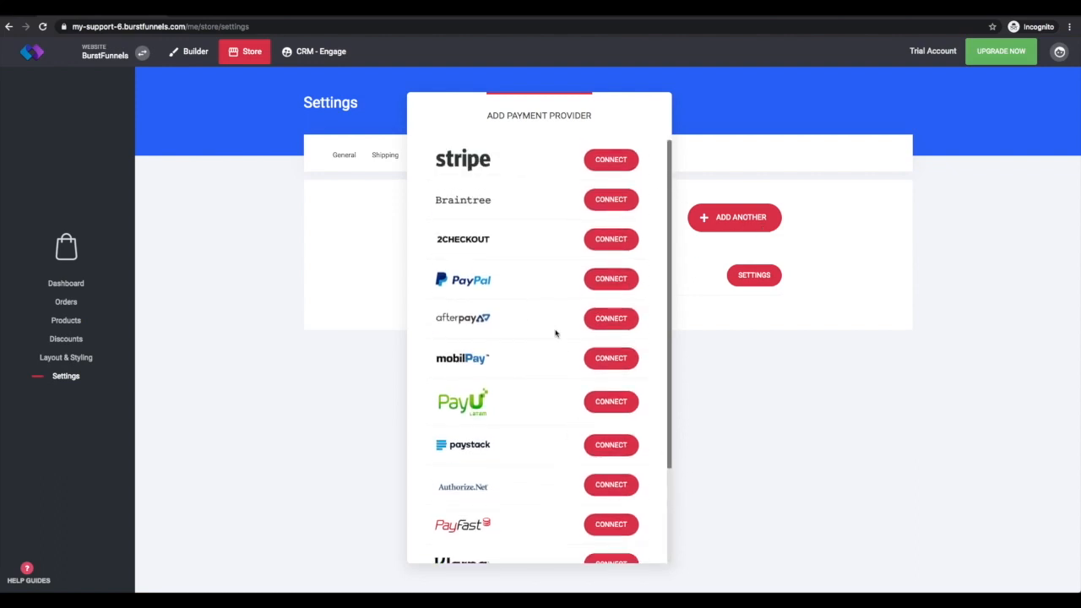
{"action": "scroll", "coordinate": [427, 381], "scroll_direction": "down", "scroll_amount": 1}
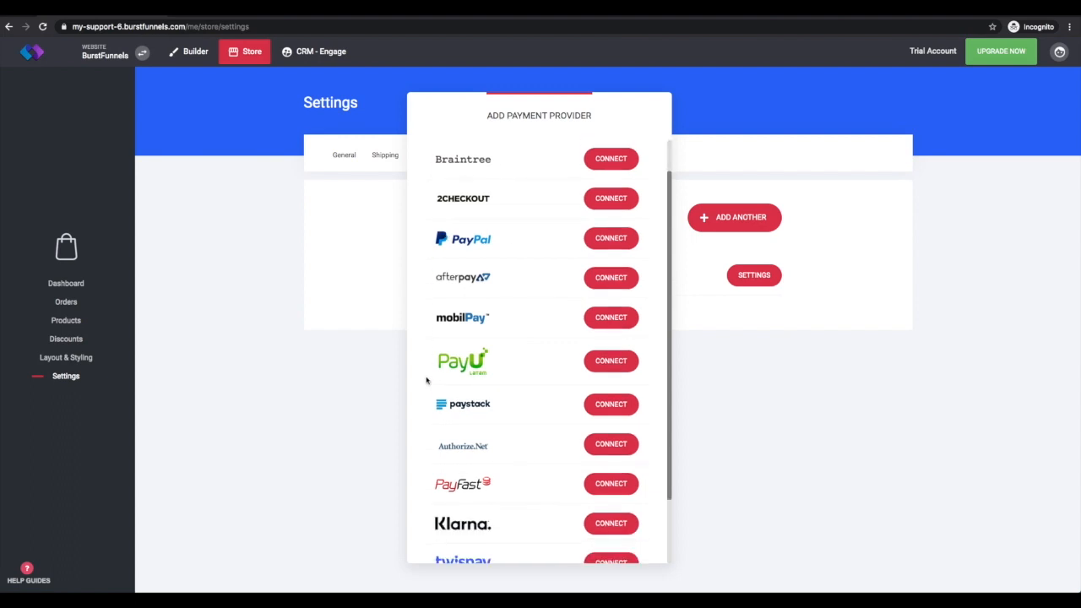
{"action": "scroll", "coordinate": [426, 385], "scroll_direction": "down", "scroll_amount": 1}
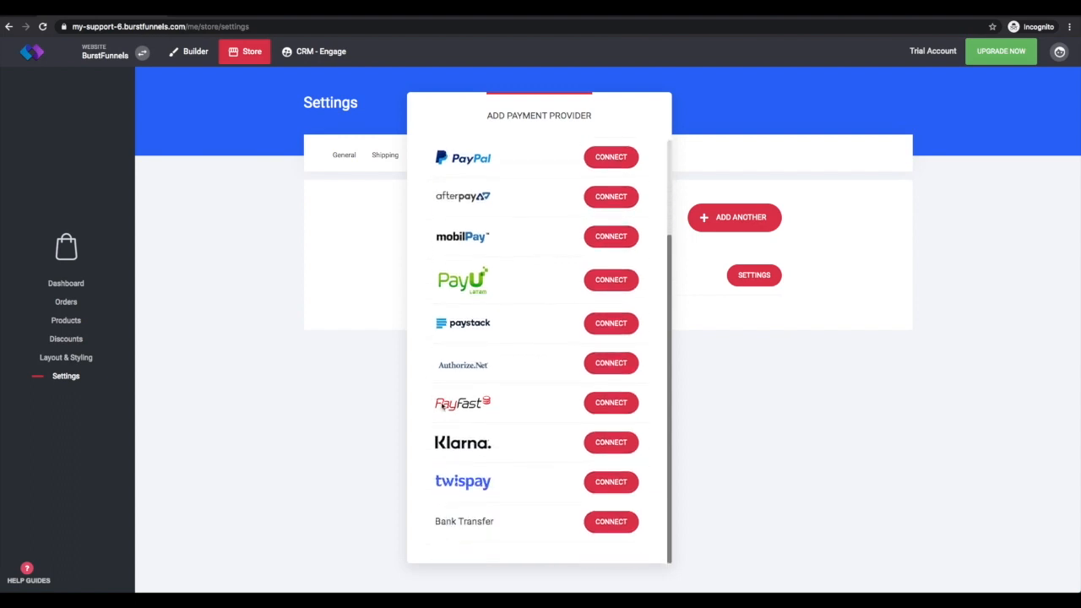
{"action": "left_click", "coordinate": [597, 525]}
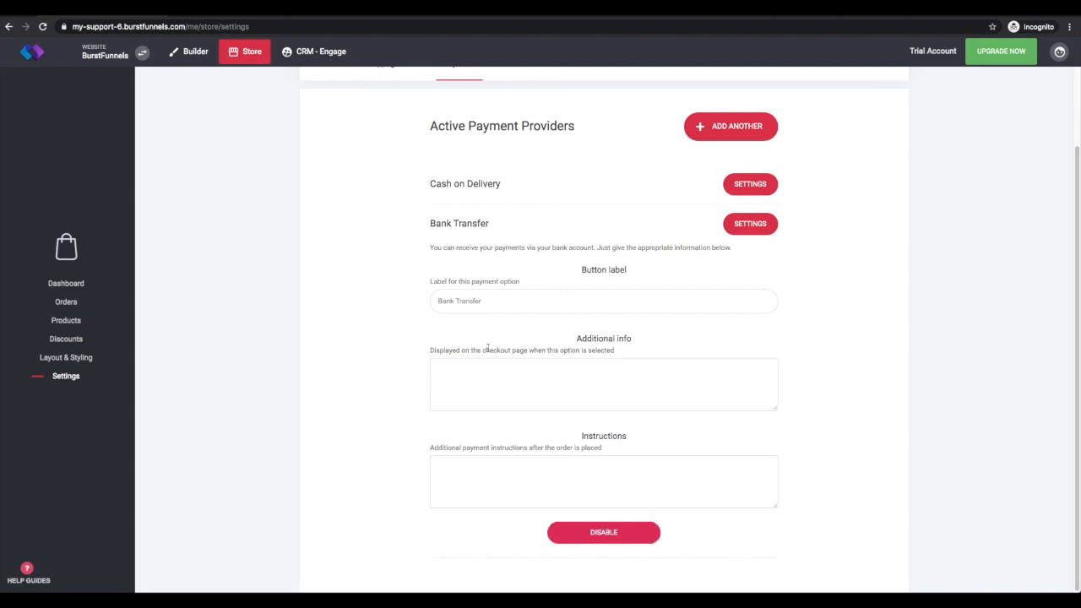
{"action": "scroll", "coordinate": [473, 349], "scroll_direction": "up", "scroll_amount": 2}
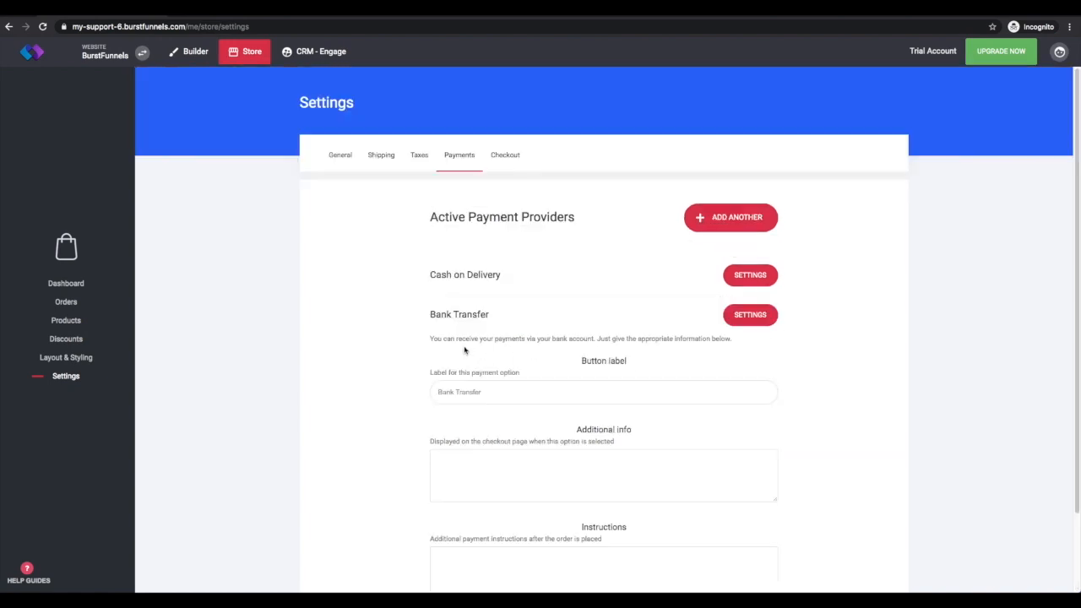
- Open the website builder and examine the home page's hero, services and About Us sections
{"action": "left_click", "coordinate": [186, 47]}
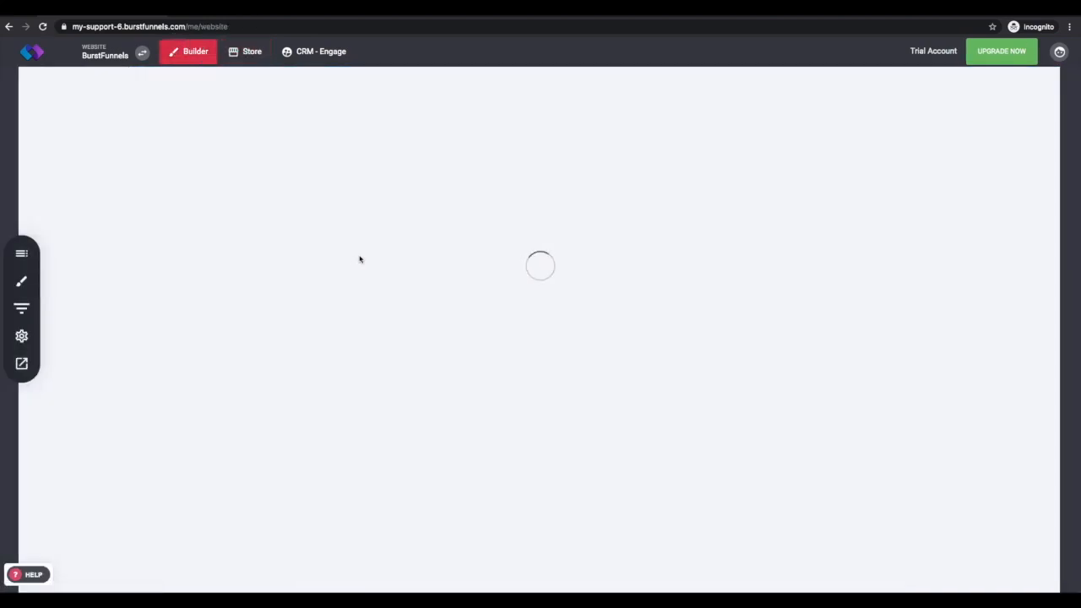
{"action": "scroll", "coordinate": [361, 258], "scroll_direction": "down", "scroll_amount": 6}
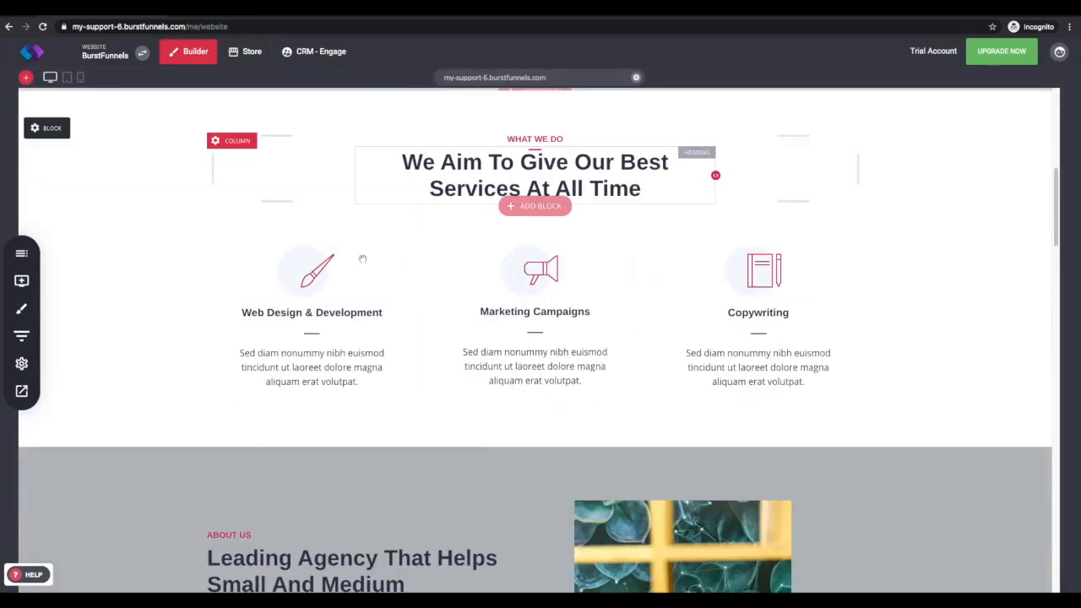
{"action": "scroll", "coordinate": [361, 259], "scroll_direction": "down", "scroll_amount": 3}
{"action": "scroll", "coordinate": [365, 262], "scroll_direction": "up", "scroll_amount": 1}
{"action": "scroll", "coordinate": [370, 263], "scroll_direction": "down", "scroll_amount": 3}
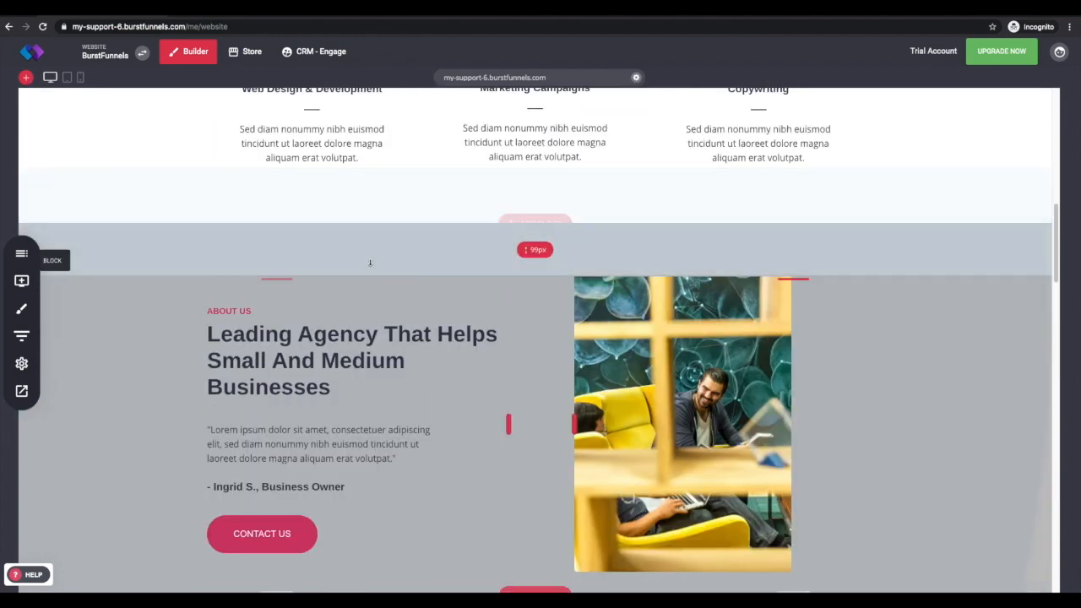
{"action": "scroll", "coordinate": [370, 263], "scroll_direction": "down", "scroll_amount": 1}
{"action": "scroll", "coordinate": [254, 279], "scroll_direction": "up", "scroll_amount": 3}
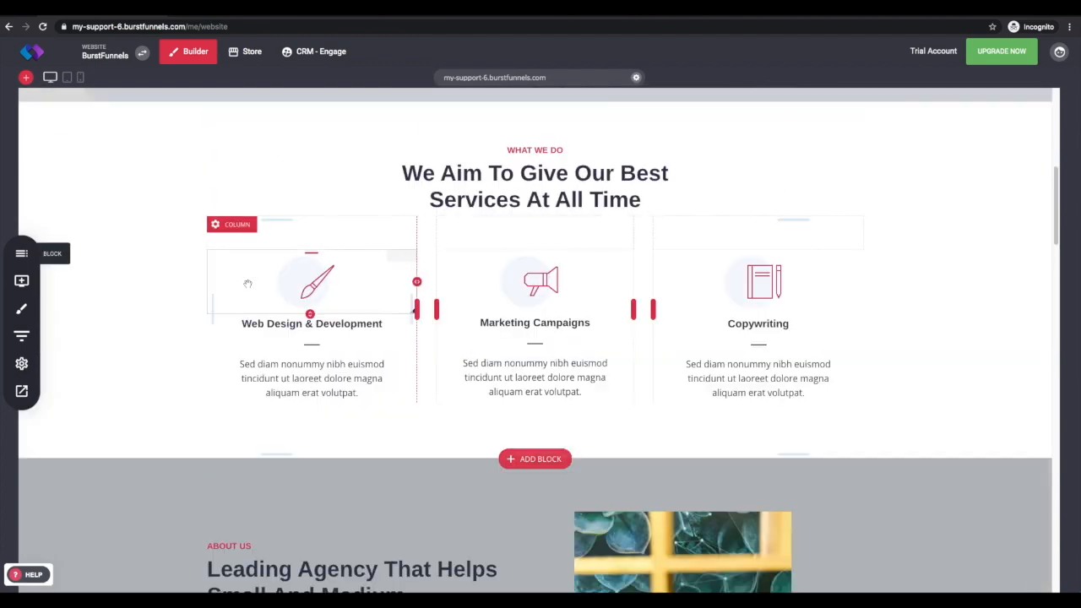
{"action": "scroll", "coordinate": [248, 284], "scroll_direction": "up", "scroll_amount": 5}
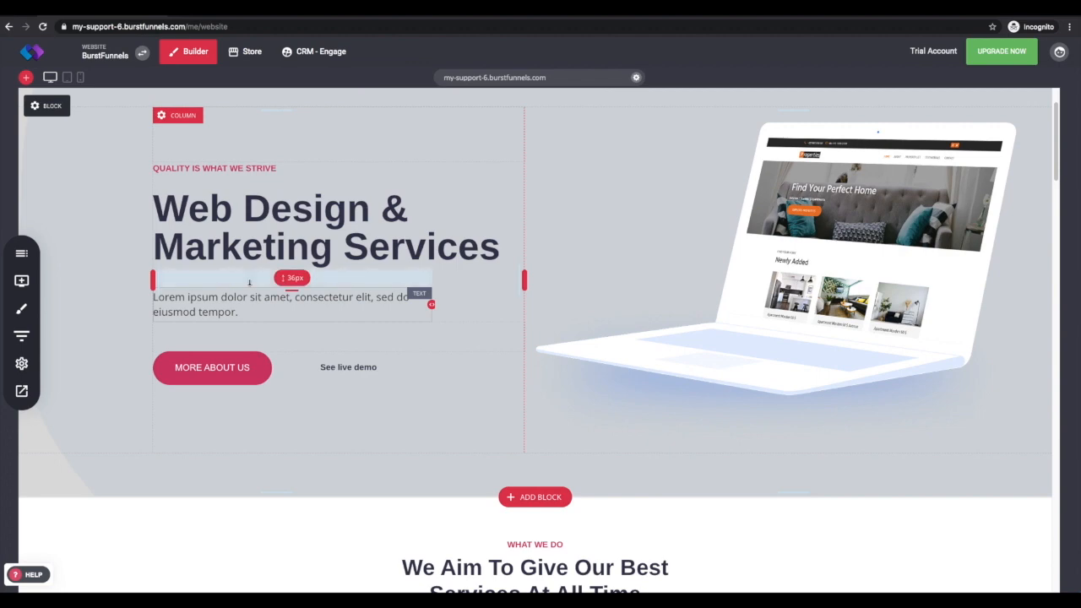
{"action": "scroll", "coordinate": [250, 284], "scroll_direction": "down", "scroll_amount": 1}
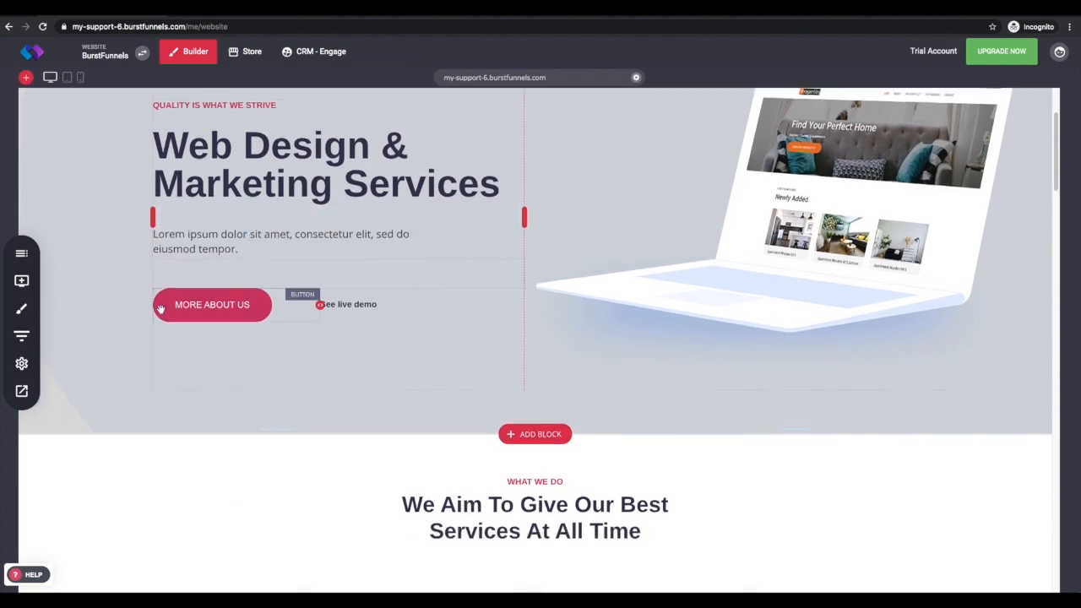
{"action": "scroll", "coordinate": [144, 308], "scroll_direction": "up", "scroll_amount": 1}
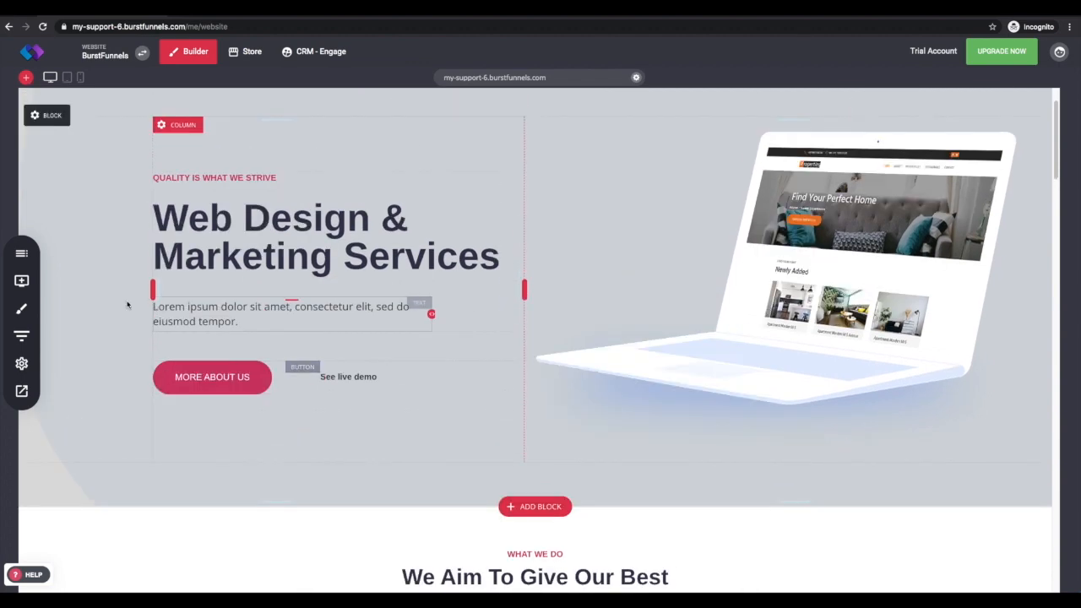
- Add a Store widget showing the Latest Products below the More About Us button in the hero section
{"action": "left_click", "coordinate": [19, 283]}
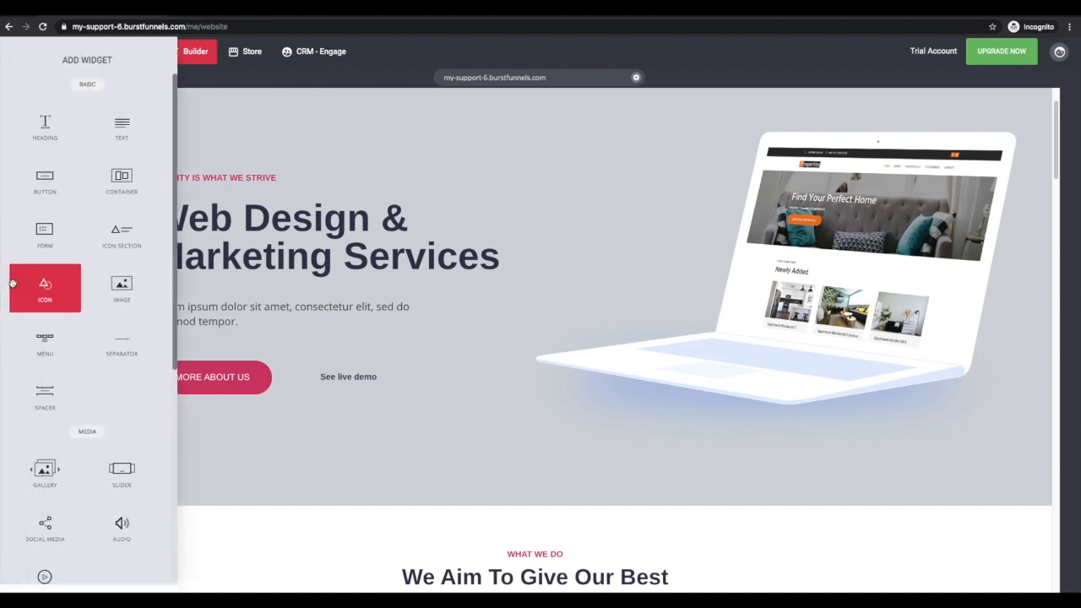
{"action": "scroll", "coordinate": [87, 292], "scroll_direction": "down", "scroll_amount": 5}
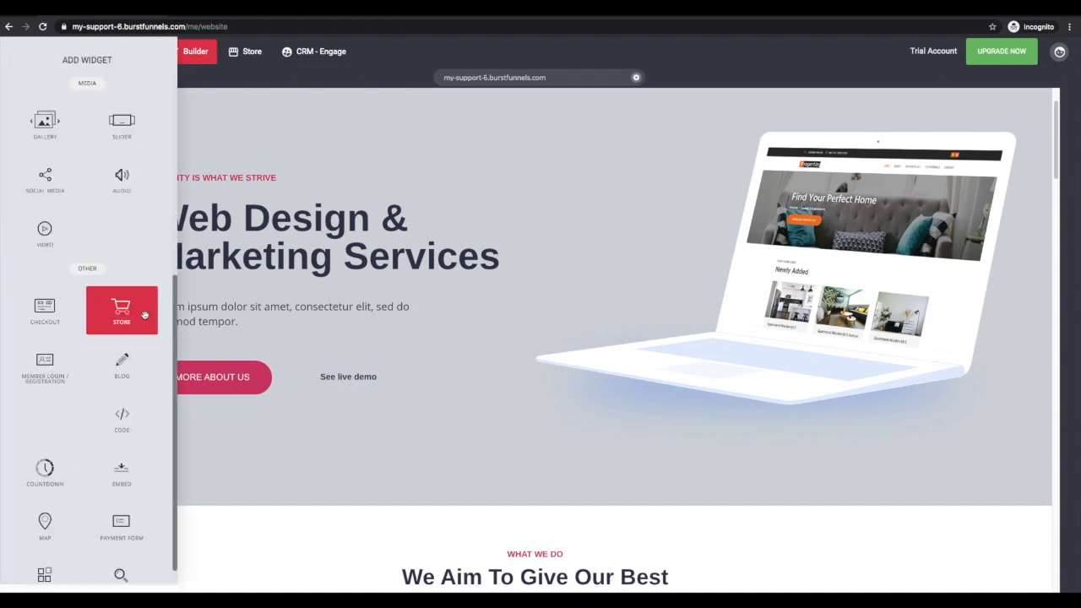
{"action": "left_click_drag", "start_coordinate": [137, 319], "coordinate": [239, 411]}
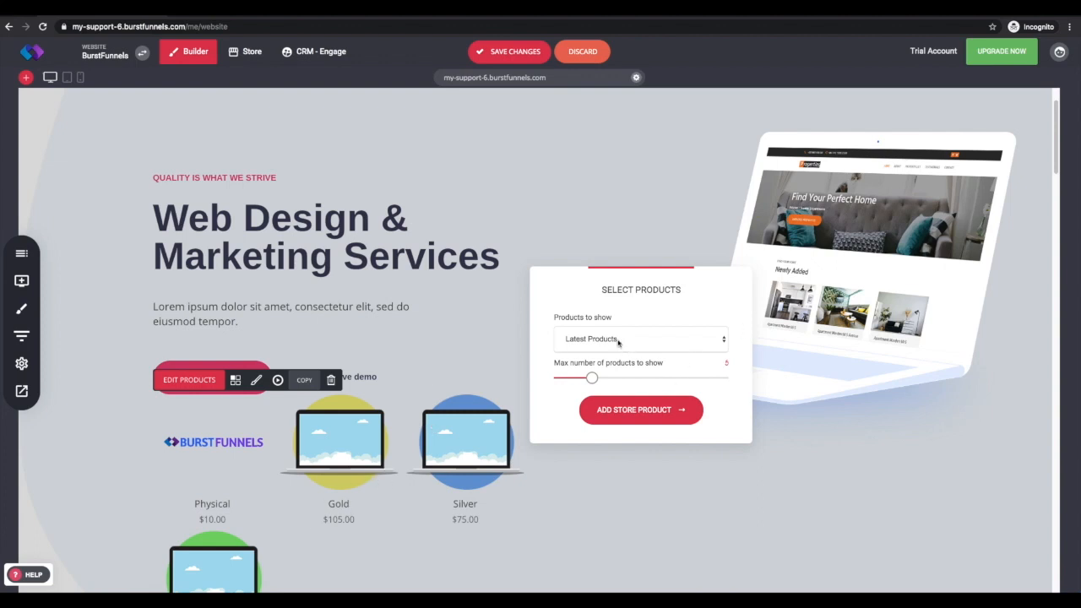
{"action": "left_click", "coordinate": [471, 365]}
- Enable the "Add to Cart" / "Buy Now" button in the store widget's layout settings
{"action": "scroll", "coordinate": [357, 414], "scroll_direction": "down", "scroll_amount": 1}
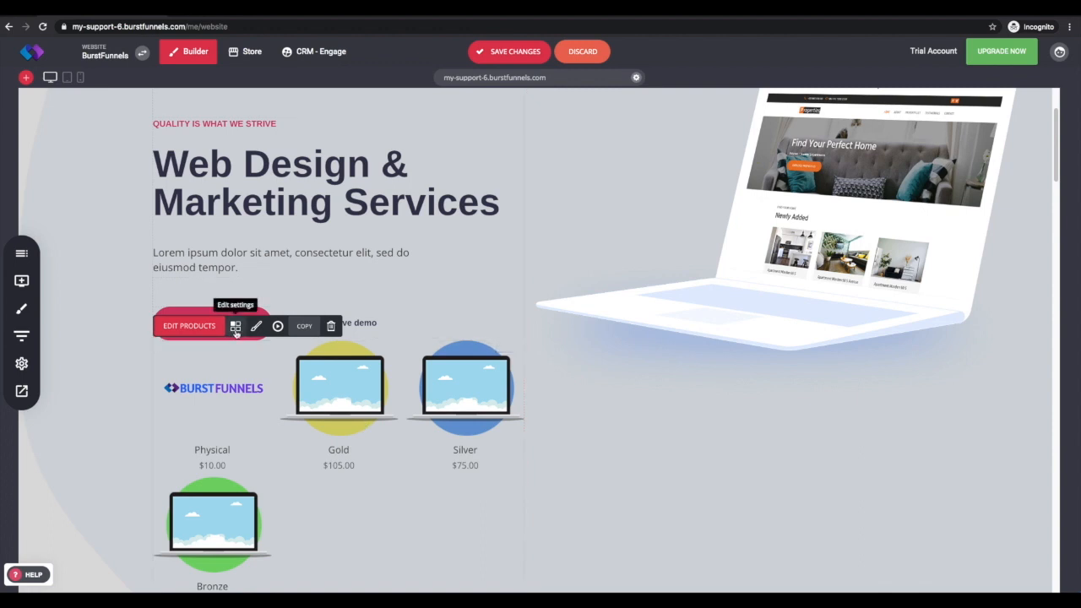
{"action": "left_click", "coordinate": [236, 327]}
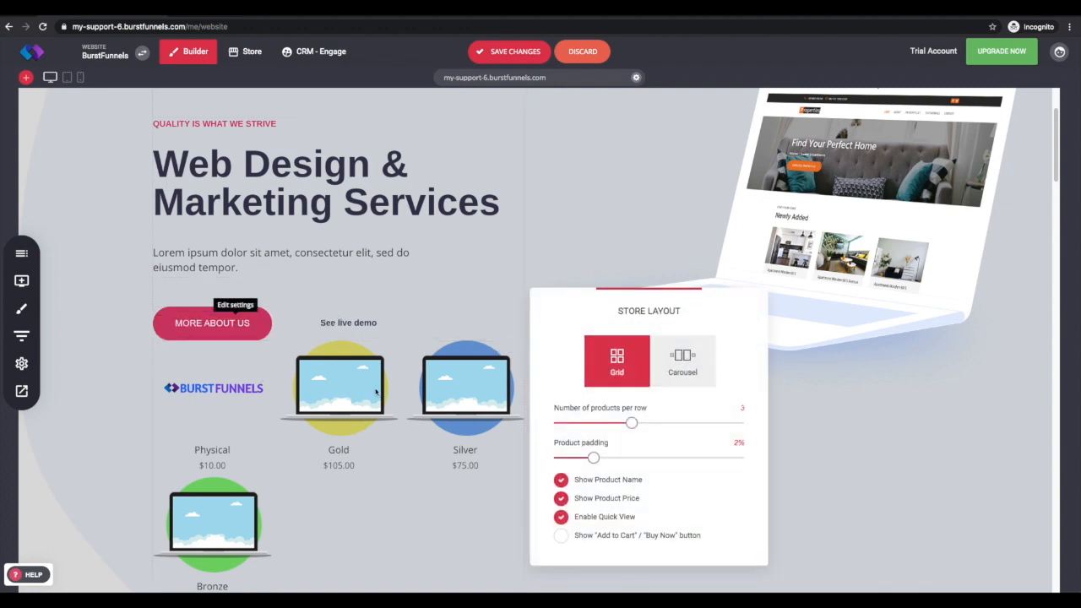
{"action": "left_click", "coordinate": [561, 538]}
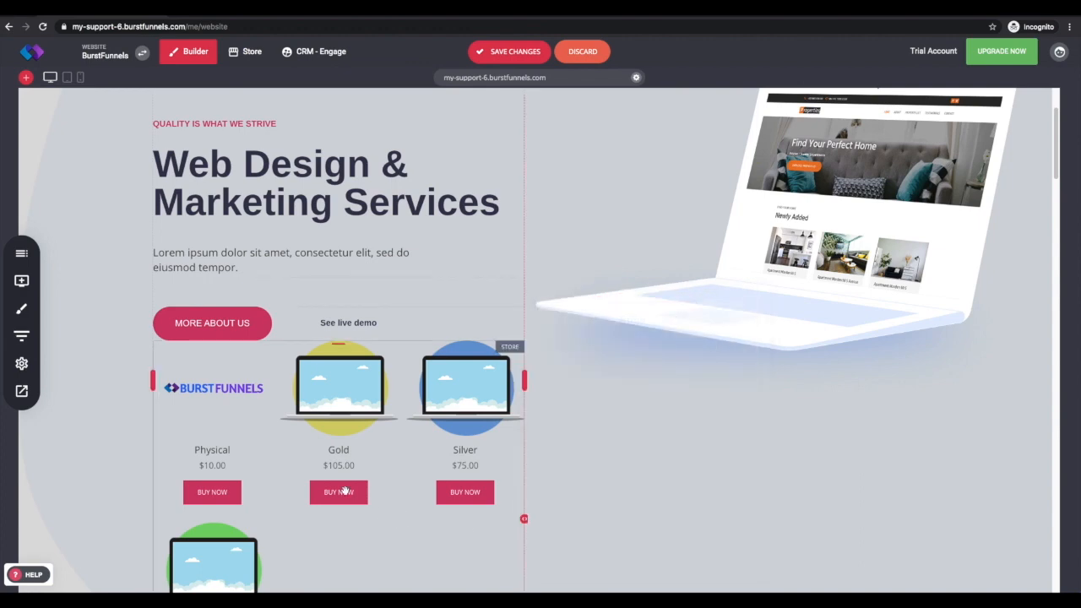
{"action": "scroll", "coordinate": [259, 479], "scroll_direction": "down", "scroll_amount": 1}
{"action": "scroll", "coordinate": [221, 451], "scroll_direction": "down", "scroll_amount": 2}
{"action": "scroll", "coordinate": [214, 445], "scroll_direction": "up", "scroll_amount": 3}
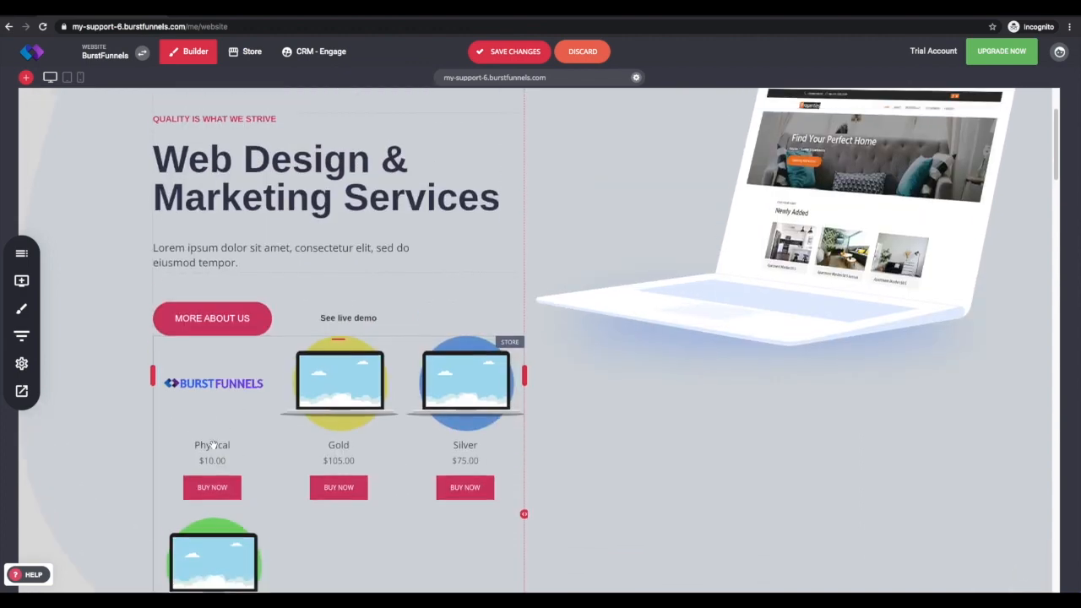
{"action": "left_click", "coordinate": [299, 454]}
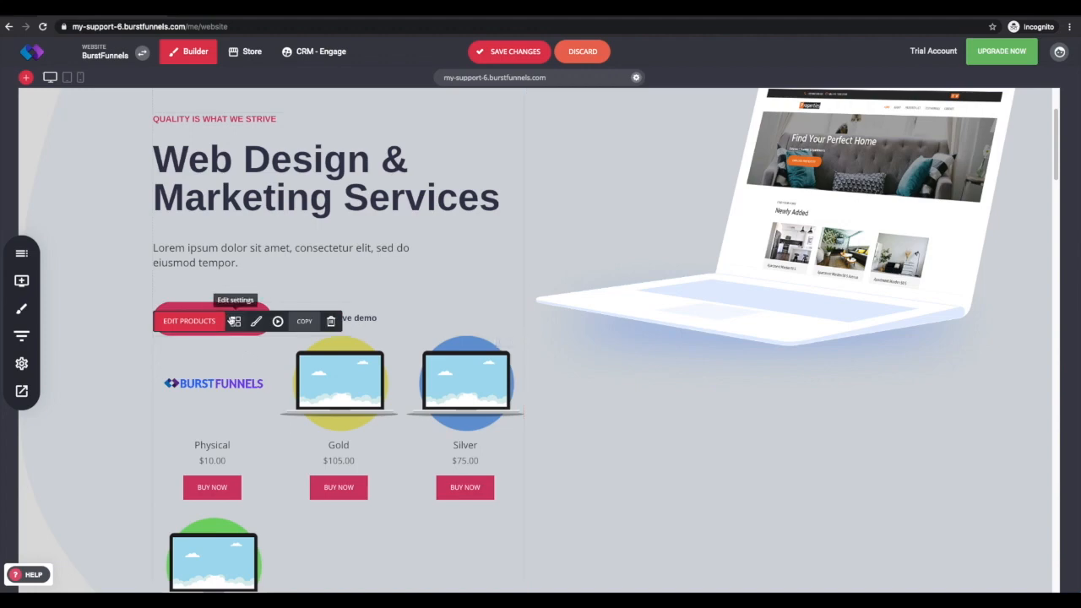
- Add a Cart widget at the end of the page header, using the Icon And Text style
{"action": "scroll", "coordinate": [515, 451], "scroll_direction": "up", "scroll_amount": 3}
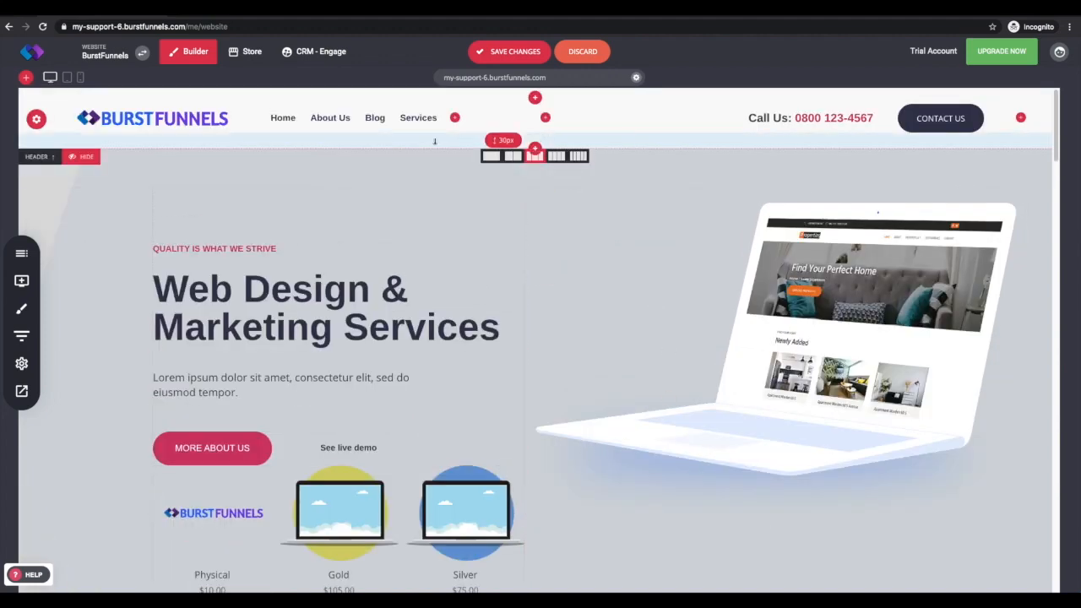
{"action": "left_click", "coordinate": [1021, 118]}
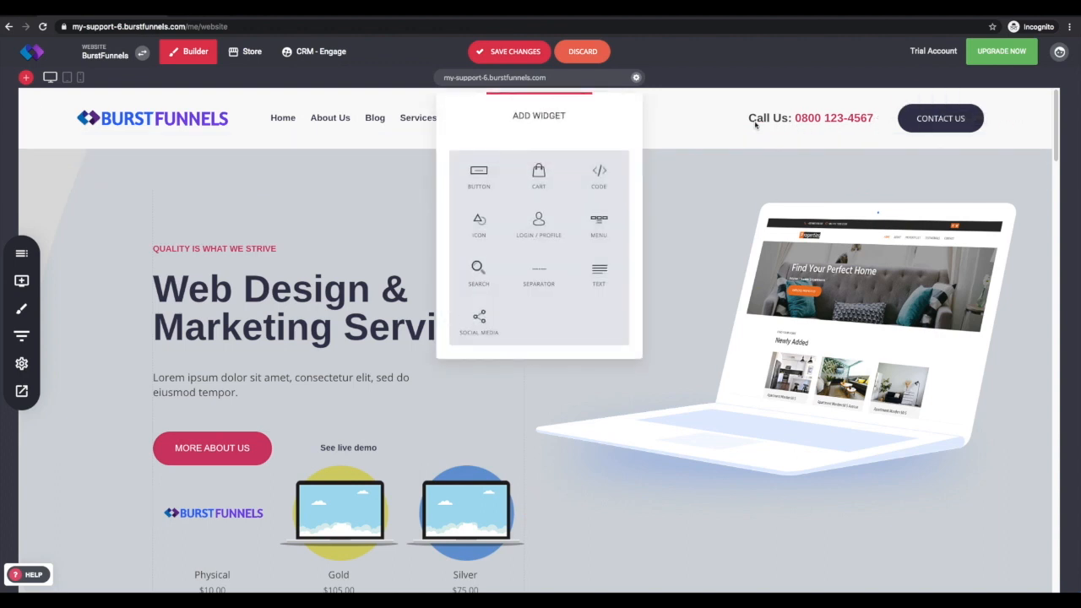
{"action": "left_click", "coordinate": [527, 176]}
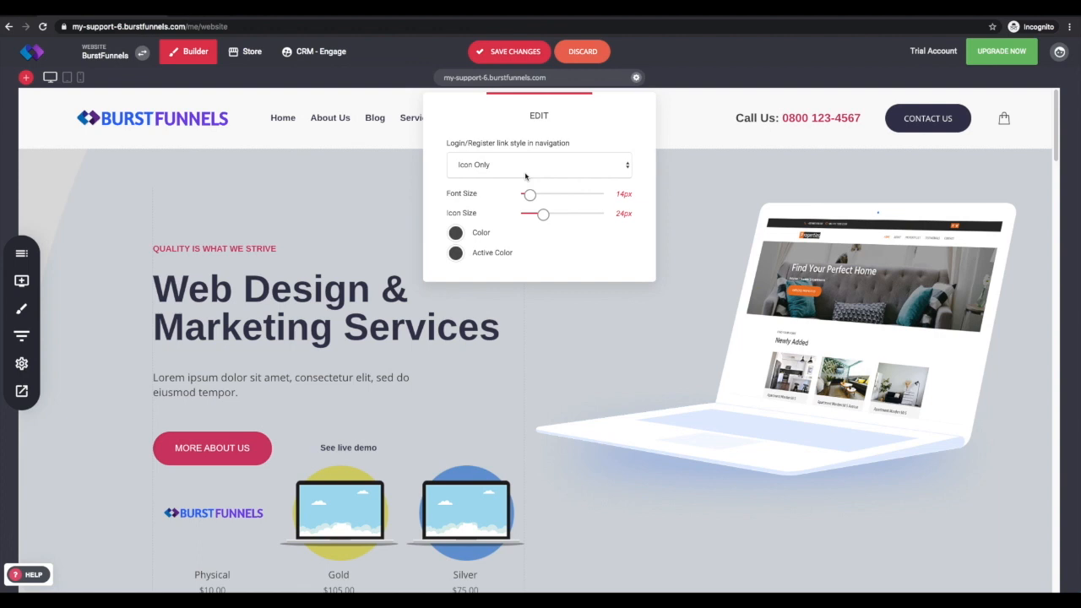
{"action": "left_click", "coordinate": [488, 166]}
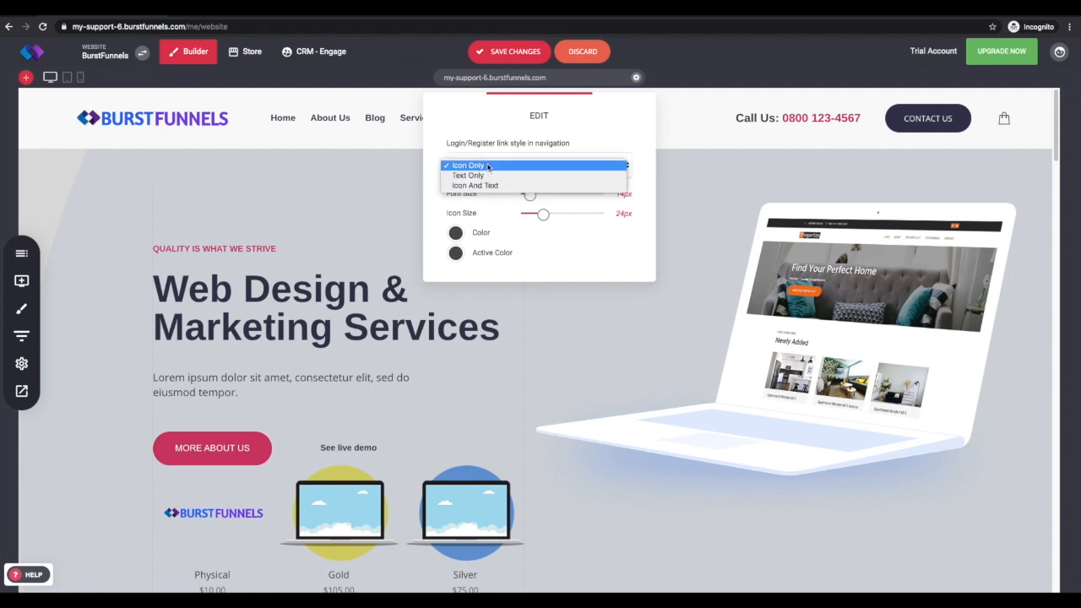
{"action": "left_click", "coordinate": [481, 186]}
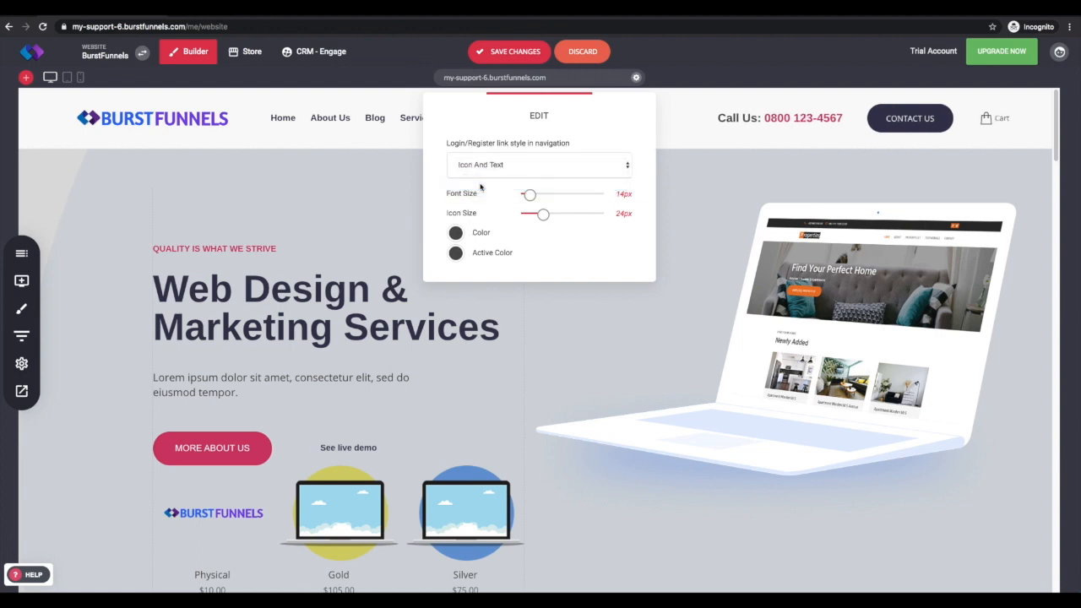
{"action": "left_click", "coordinate": [819, 170]}
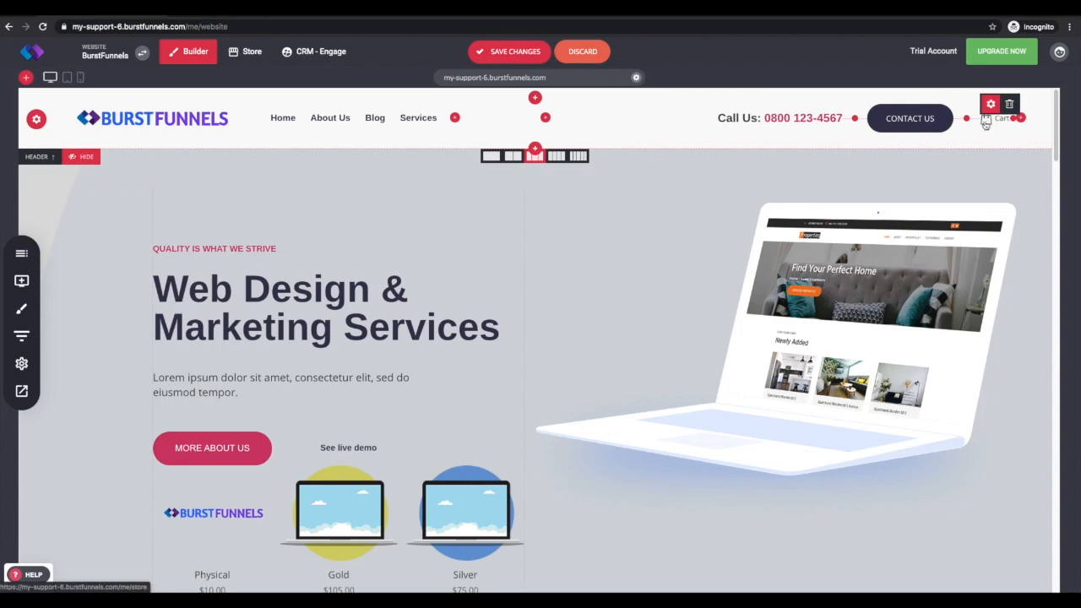
- Preview the website and return to the builder
{"action": "scroll", "coordinate": [601, 328], "scroll_direction": "down", "scroll_amount": 2}
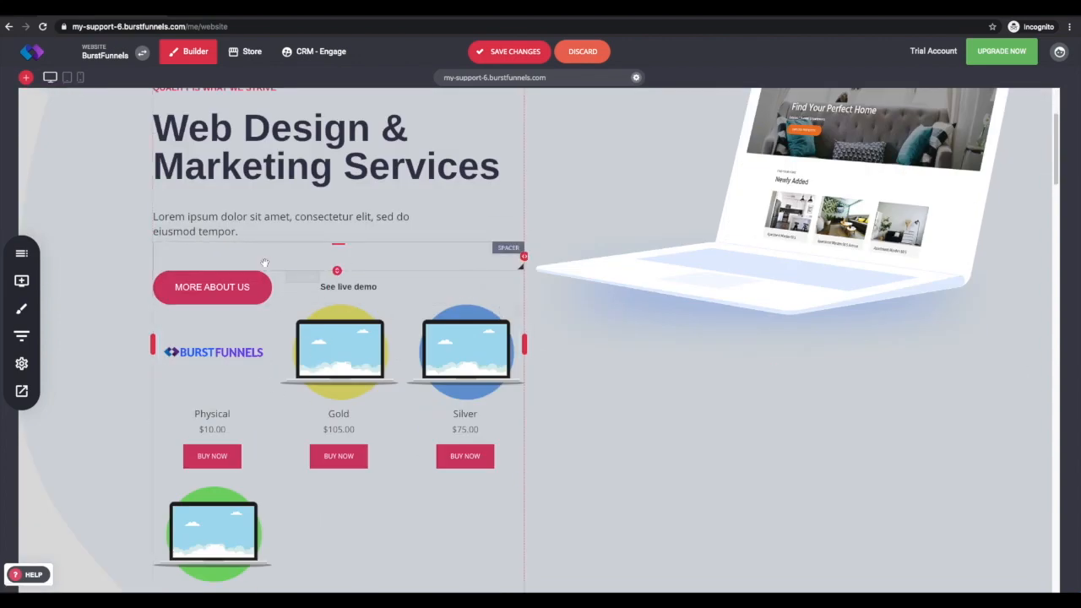
{"action": "left_click", "coordinate": [22, 391]}
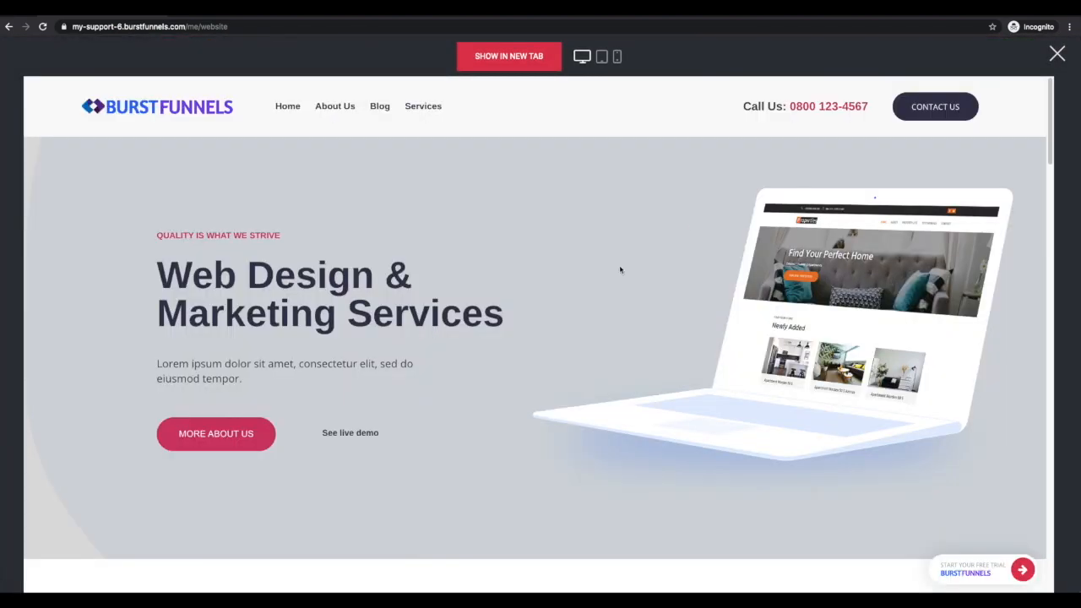
{"action": "left_click", "coordinate": [1056, 54]}
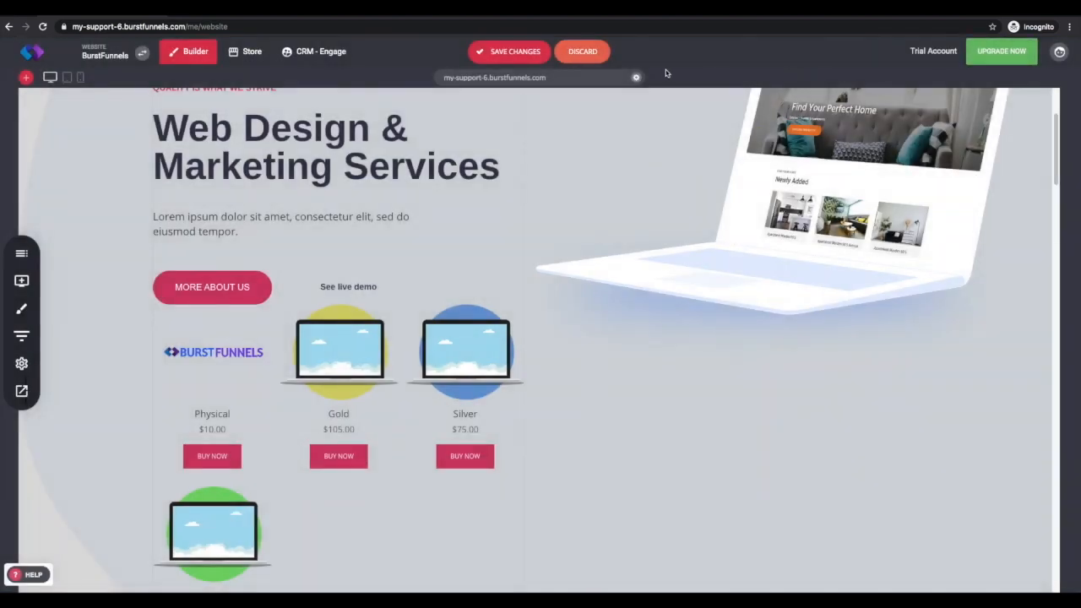
- Save the page changes and test buying the Physical product in the site preview
{"action": "left_click", "coordinate": [512, 54]}
{"action": "left_click", "coordinate": [22, 391]}
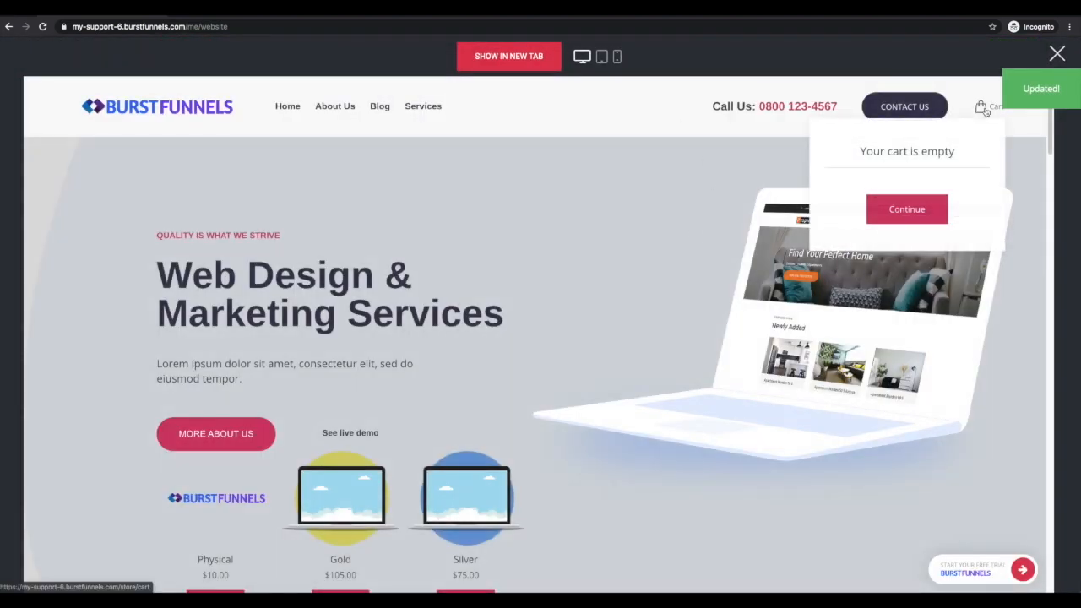
{"action": "scroll", "coordinate": [984, 109], "scroll_direction": "down", "scroll_amount": 2}
{"action": "left_click", "coordinate": [222, 521]}
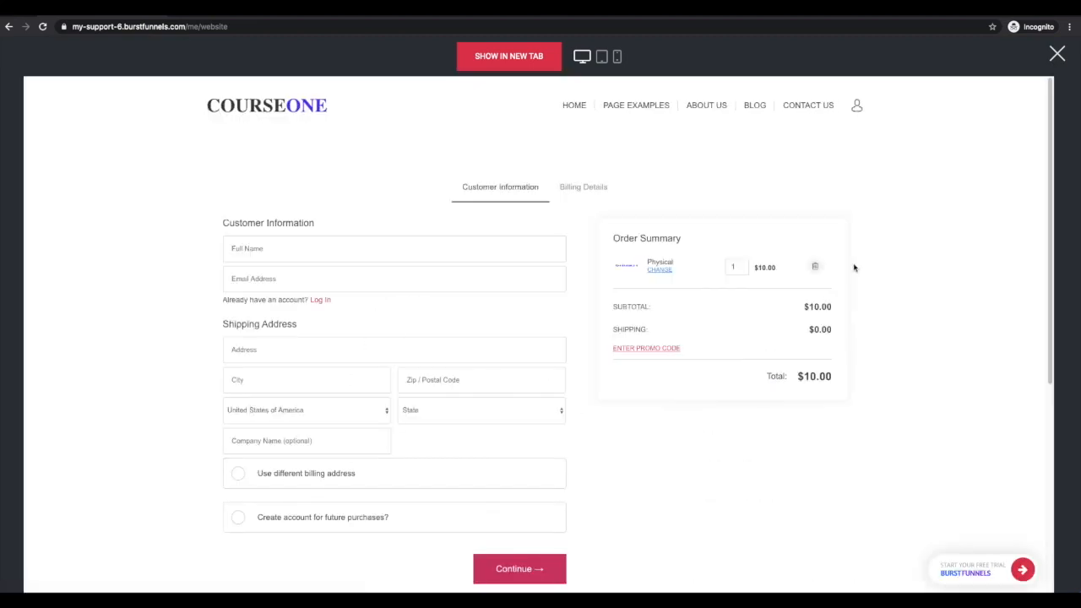
{"action": "left_click", "coordinate": [1056, 53]}
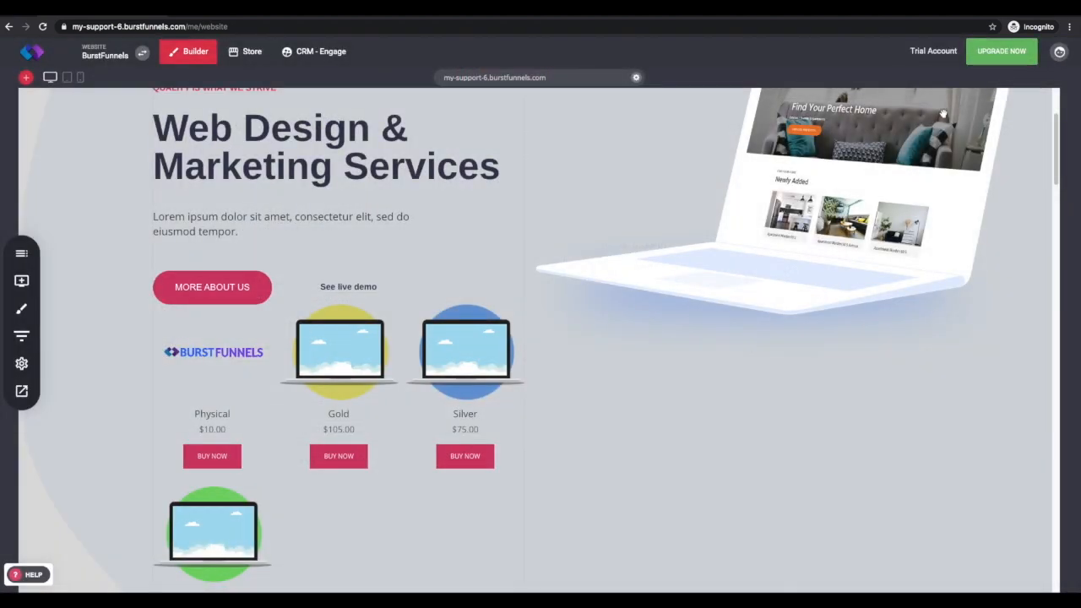
- Reopen the site preview and inspect the Physical product in its Quick View
{"action": "left_click", "coordinate": [346, 377]}
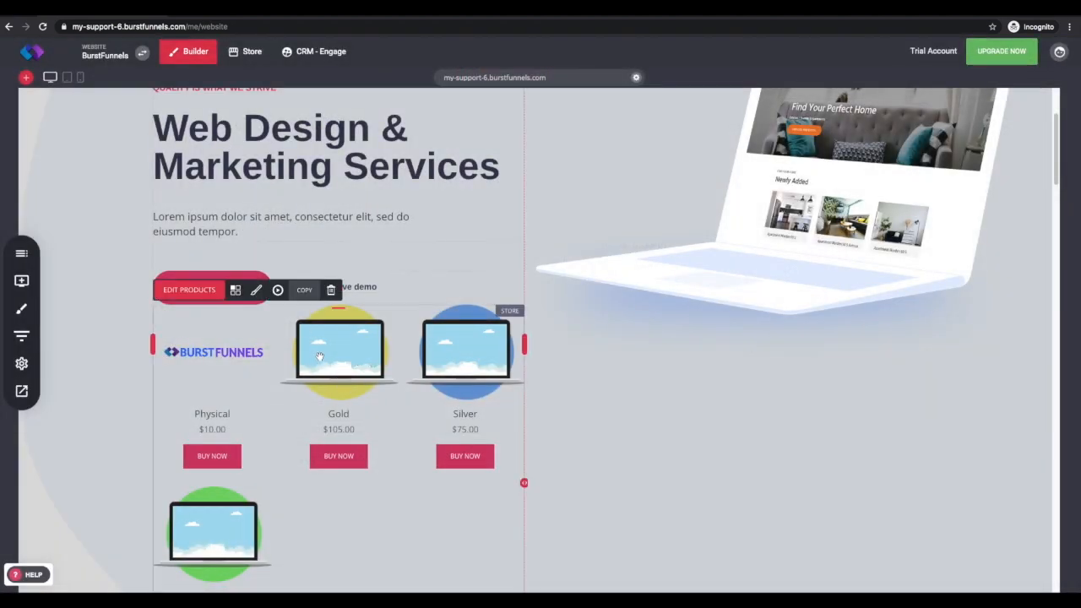
{"action": "left_click", "coordinate": [21, 392]}
{"action": "scroll", "coordinate": [268, 466], "scroll_direction": "down", "scroll_amount": 2}
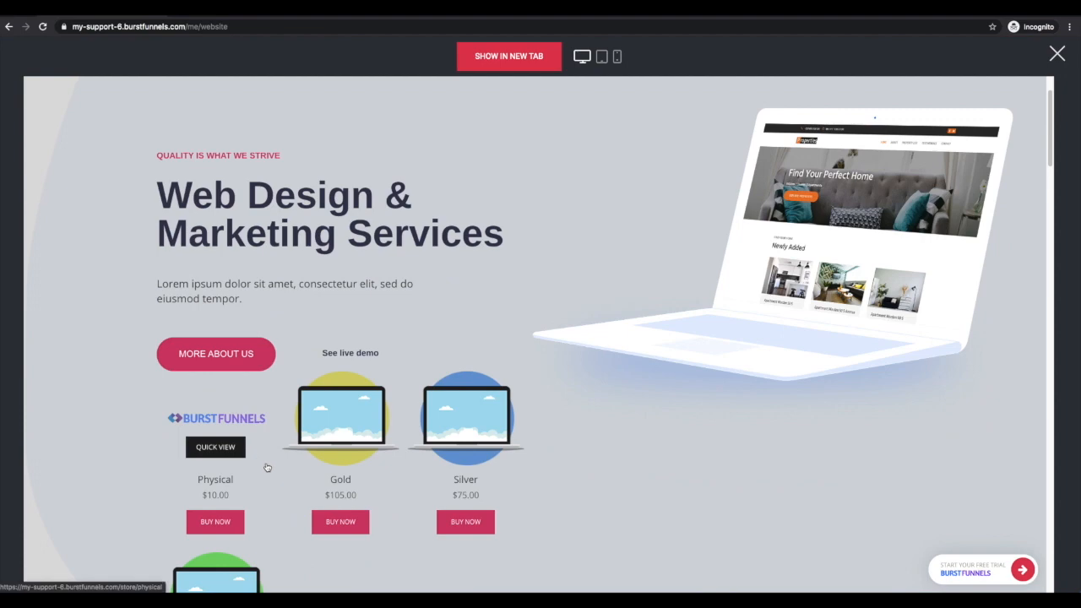
{"action": "left_click", "coordinate": [224, 456]}
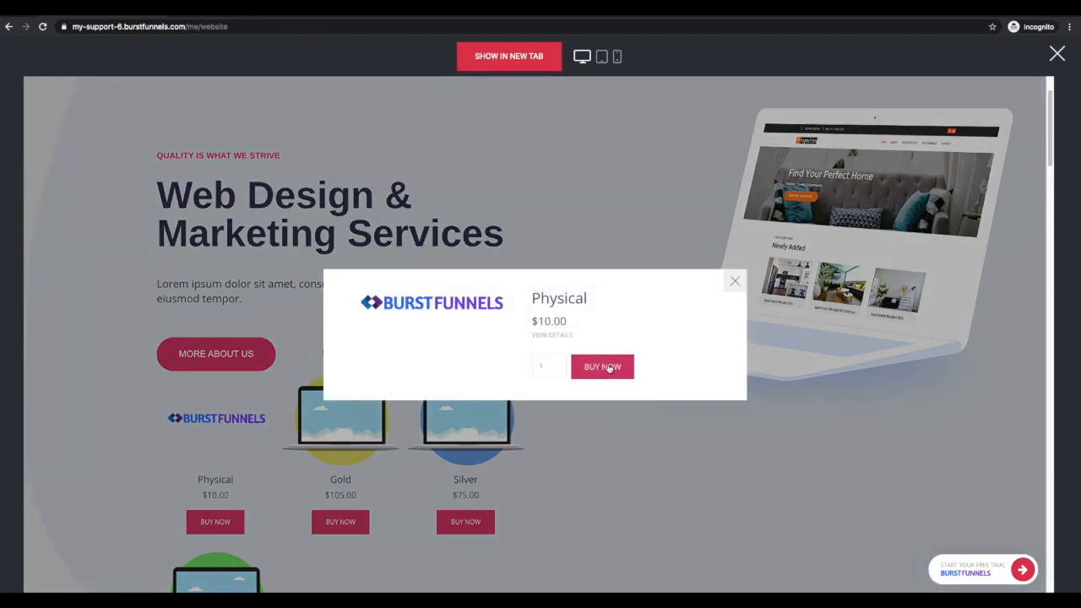
{"action": "left_click", "coordinate": [735, 280]}
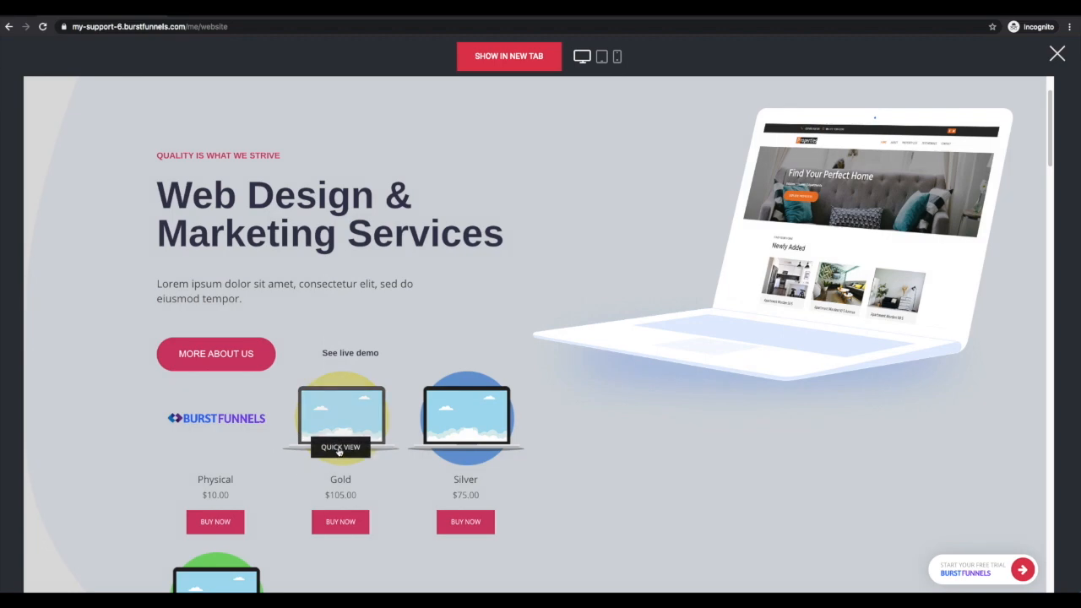
- Buy the Gold product from its Quick View and return from the checkout page to the home page
{"action": "left_click", "coordinate": [339, 448]}
{"action": "left_click", "coordinate": [559, 365]}
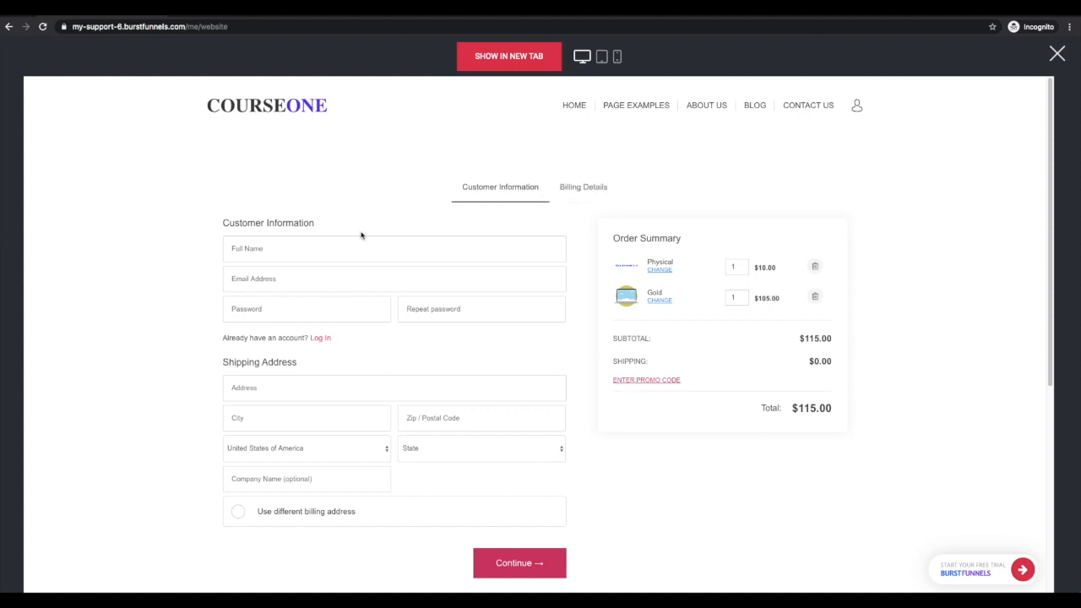
{"action": "scroll", "coordinate": [504, 368], "scroll_direction": "down", "scroll_amount": 1}
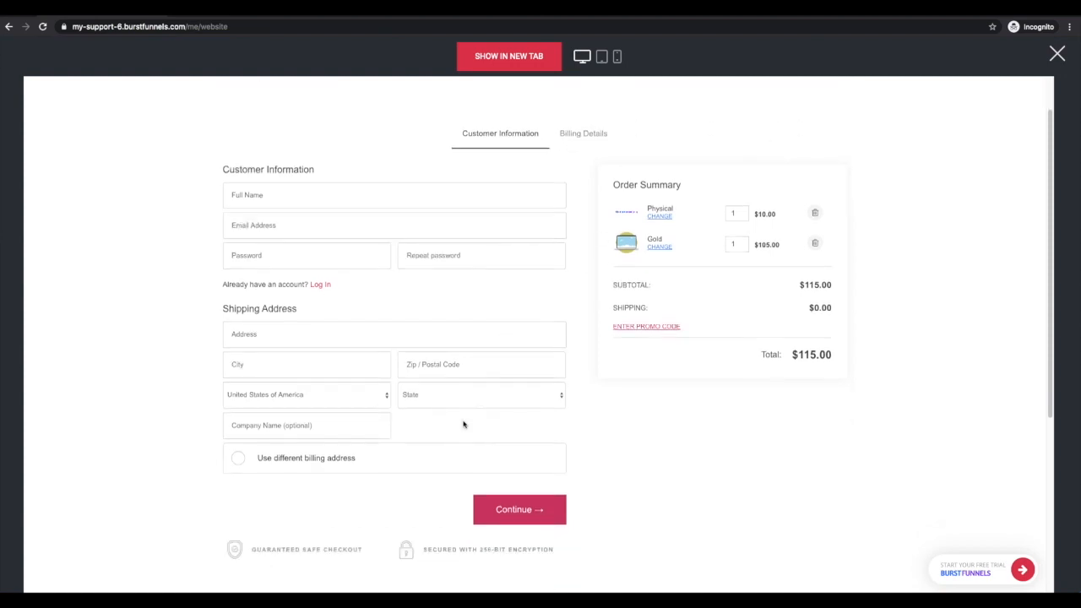
{"action": "scroll", "coordinate": [444, 449], "scroll_direction": "up", "scroll_amount": 1}
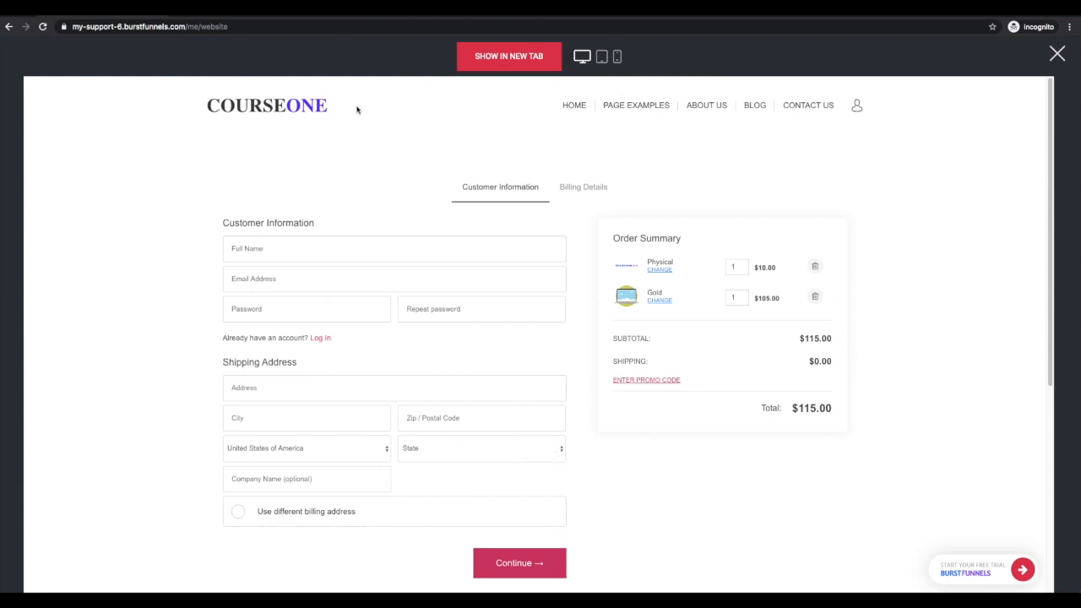
{"action": "left_click", "coordinate": [575, 106]}
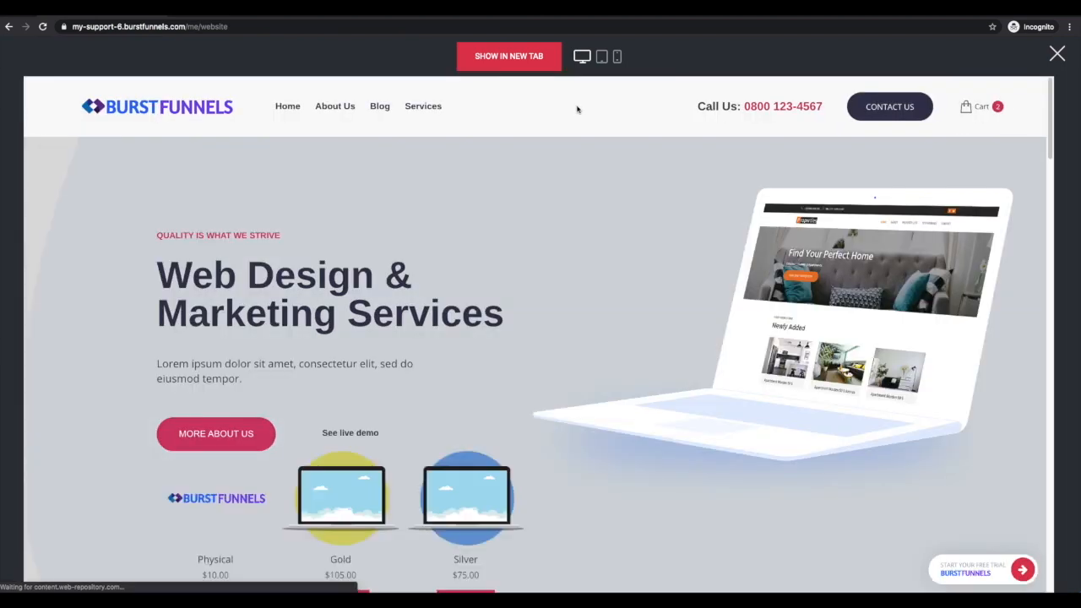
- Check the contents of the shopping cart and the products shown on the previewed home page
{"action": "left_click", "coordinate": [969, 109]}
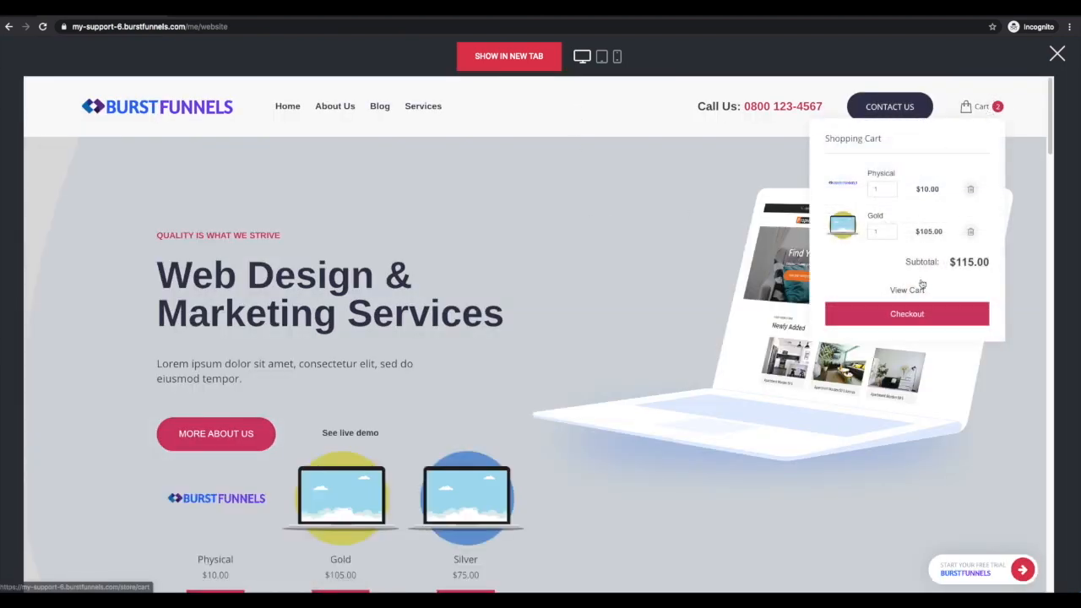
{"action": "scroll", "coordinate": [799, 267], "scroll_direction": "down", "scroll_amount": 1}
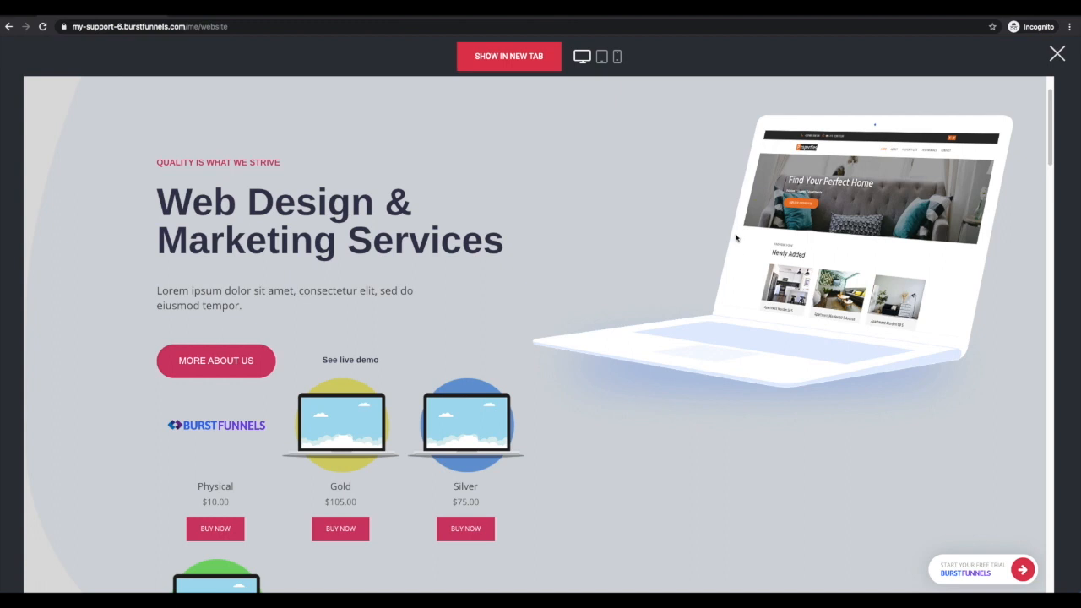
{"action": "scroll", "coordinate": [736, 239], "scroll_direction": "up", "scroll_amount": 1}
{"action": "scroll", "coordinate": [936, 179], "scroll_direction": "up", "scroll_amount": 1}
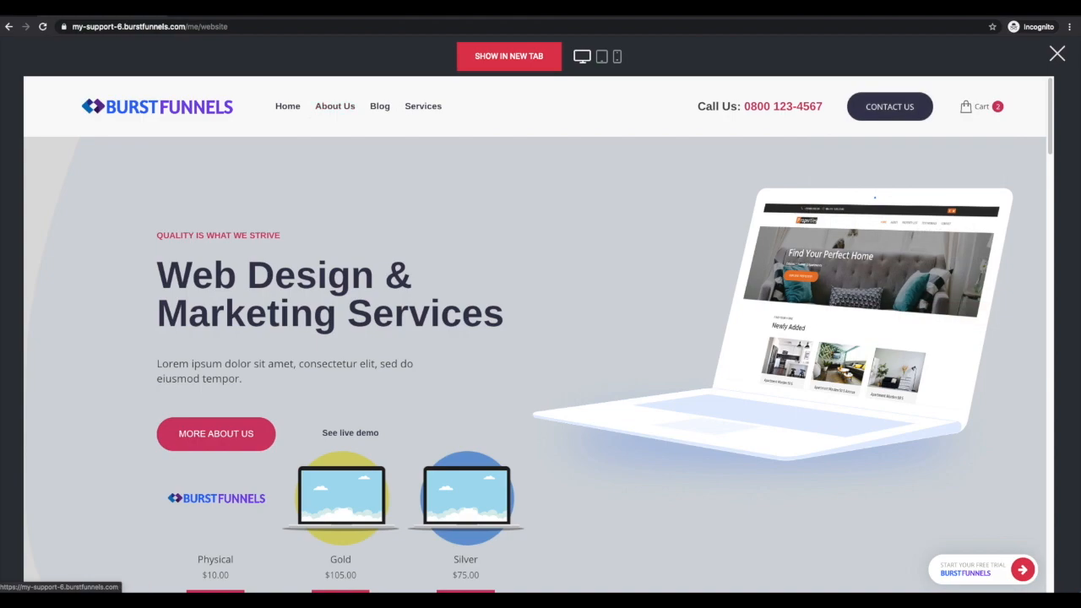
{"action": "scroll", "coordinate": [84, 241], "scroll_direction": "down", "scroll_amount": 1}
{"action": "scroll", "coordinate": [222, 318], "scroll_direction": "down", "scroll_amount": 1}
{"action": "scroll", "coordinate": [266, 313], "scroll_direction": "up", "scroll_amount": 2}
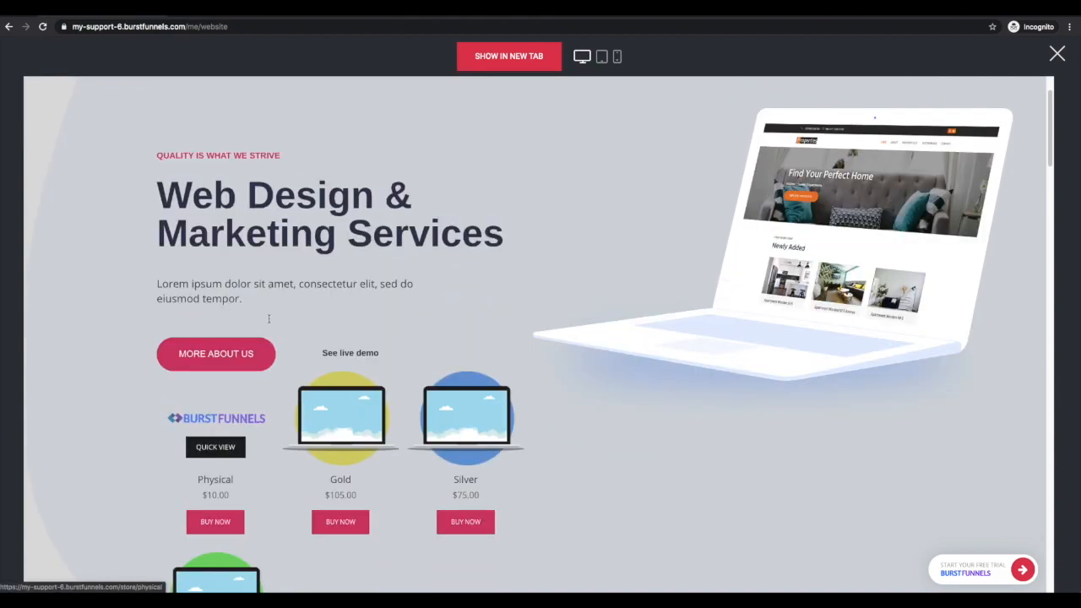
- Look through the home page sections from the services overview to the latest company news
{"action": "scroll", "coordinate": [275, 315], "scroll_direction": "down", "scroll_amount": 14}
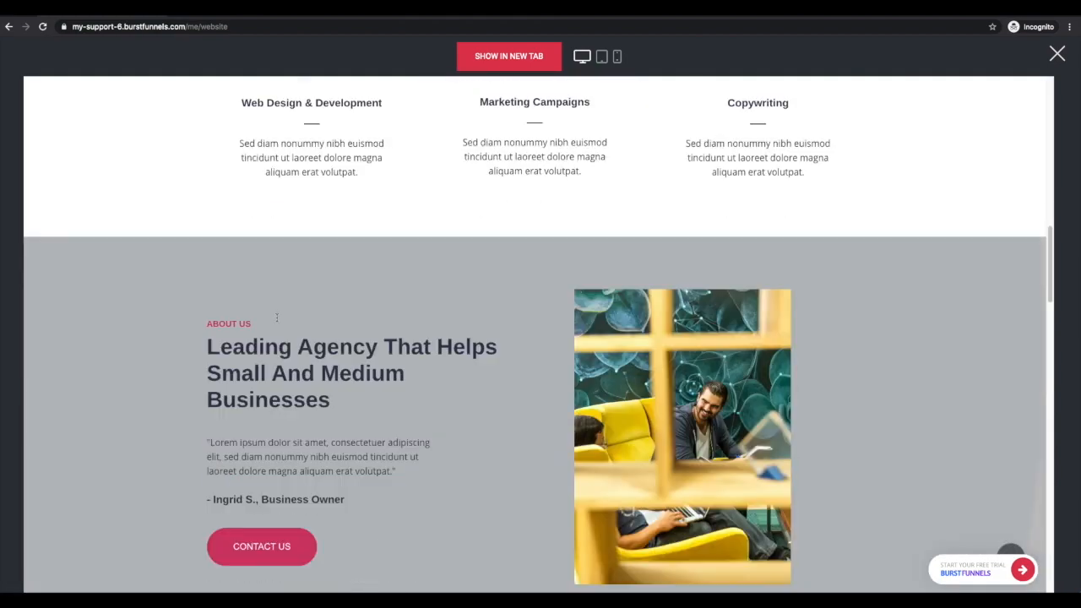
{"action": "scroll", "coordinate": [276, 319], "scroll_direction": "up", "scroll_amount": 3}
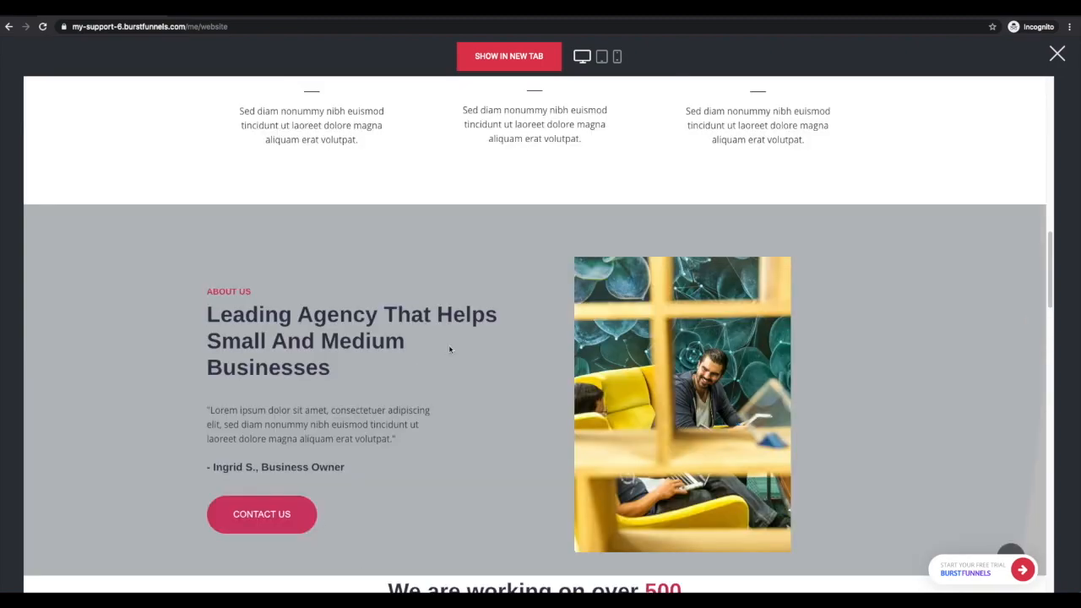
{"action": "scroll", "coordinate": [512, 364], "scroll_direction": "down", "scroll_amount": 15}
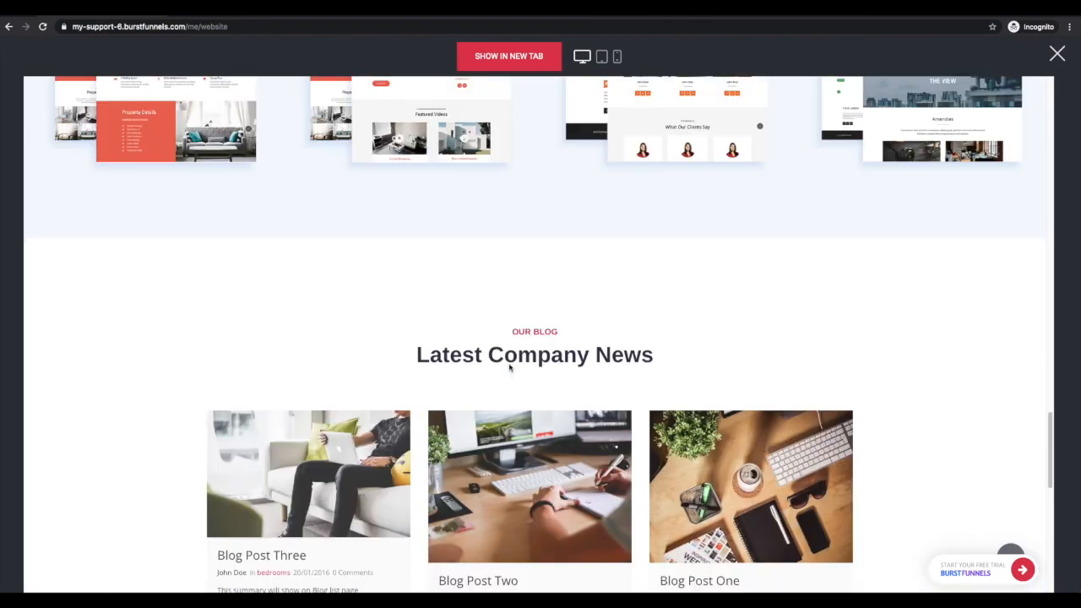
{"action": "scroll", "coordinate": [510, 369], "scroll_direction": "down", "scroll_amount": 5}
{"action": "scroll", "coordinate": [509, 369], "scroll_direction": "up", "scroll_amount": 20}
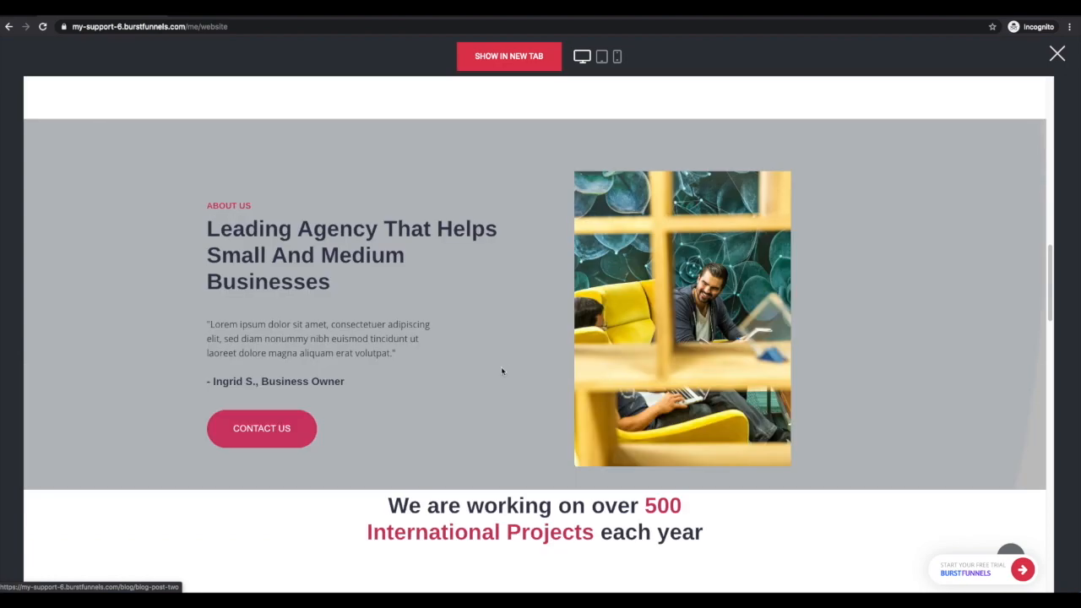
- Follow the About Us section's Contact Us link to the Bronze plan's product page, and close the site preview
{"action": "left_click", "coordinate": [255, 434]}
{"action": "scroll", "coordinate": [256, 434], "scroll_direction": "down", "scroll_amount": 2}
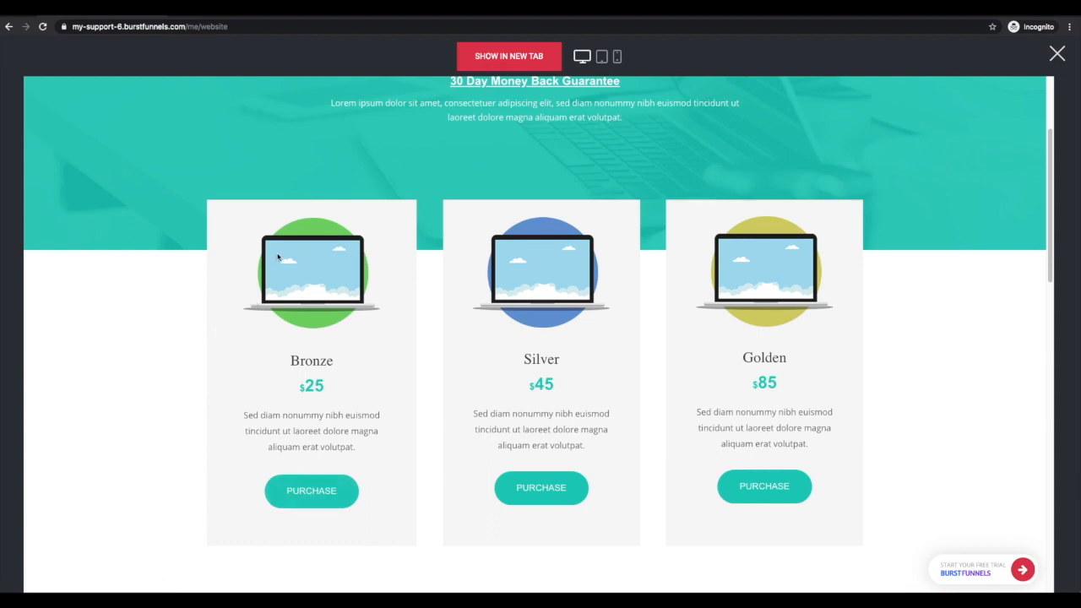
{"action": "left_click", "coordinate": [324, 504]}
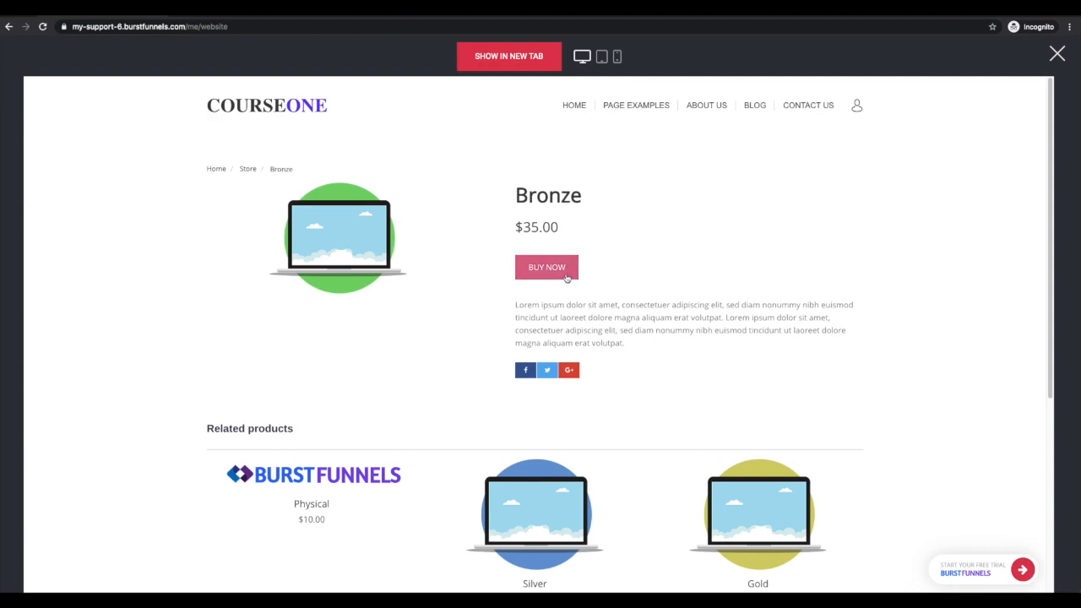
{"action": "left_click", "coordinate": [1061, 57]}
- Set the home page products widget to show selected products with only Physical chosen, and save the page changes
{"action": "left_click", "coordinate": [200, 290]}
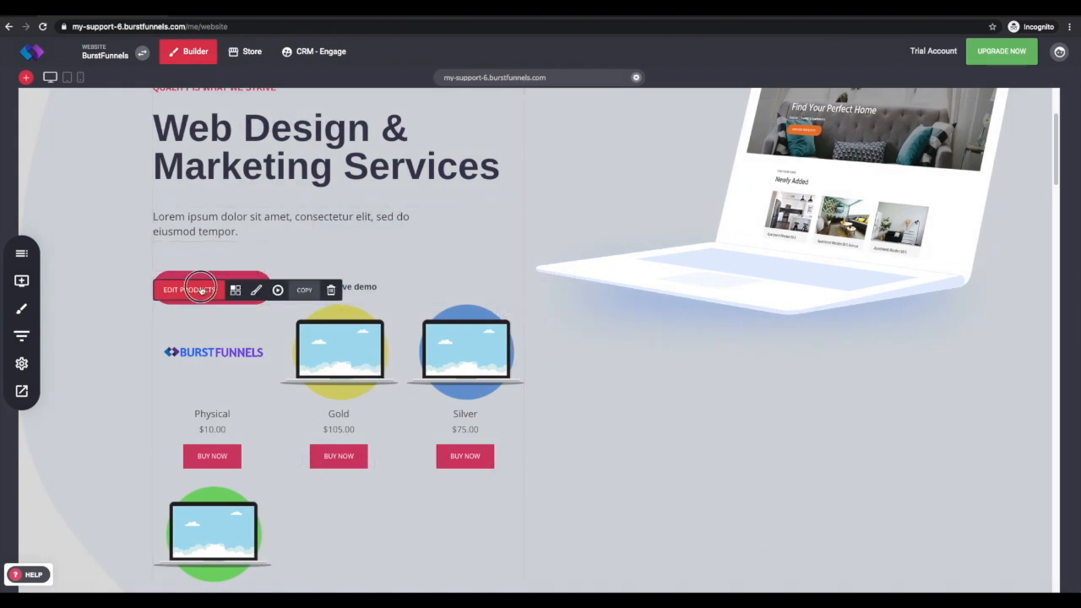
{"action": "left_click", "coordinate": [663, 324]}
{"action": "left_click", "coordinate": [662, 332]}
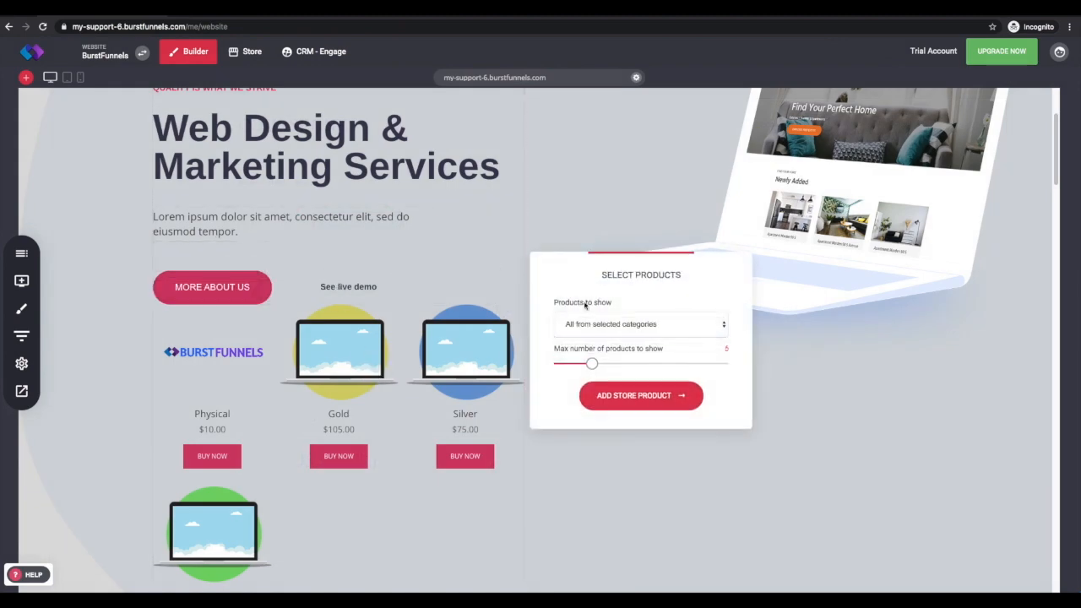
{"action": "left_click", "coordinate": [610, 325]}
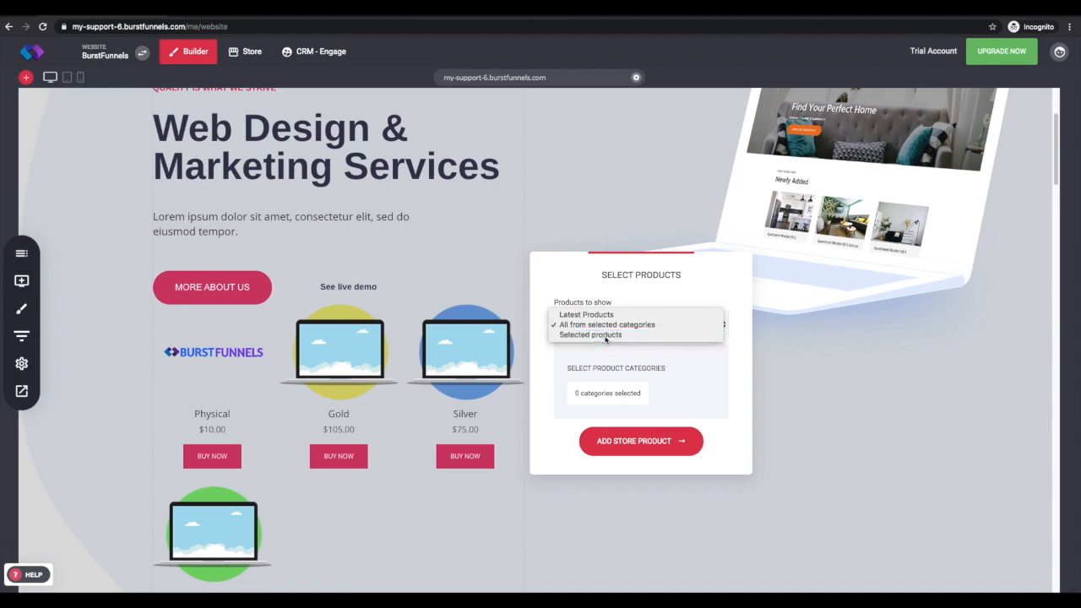
{"action": "left_click", "coordinate": [604, 338]}
{"action": "left_click", "coordinate": [602, 372]}
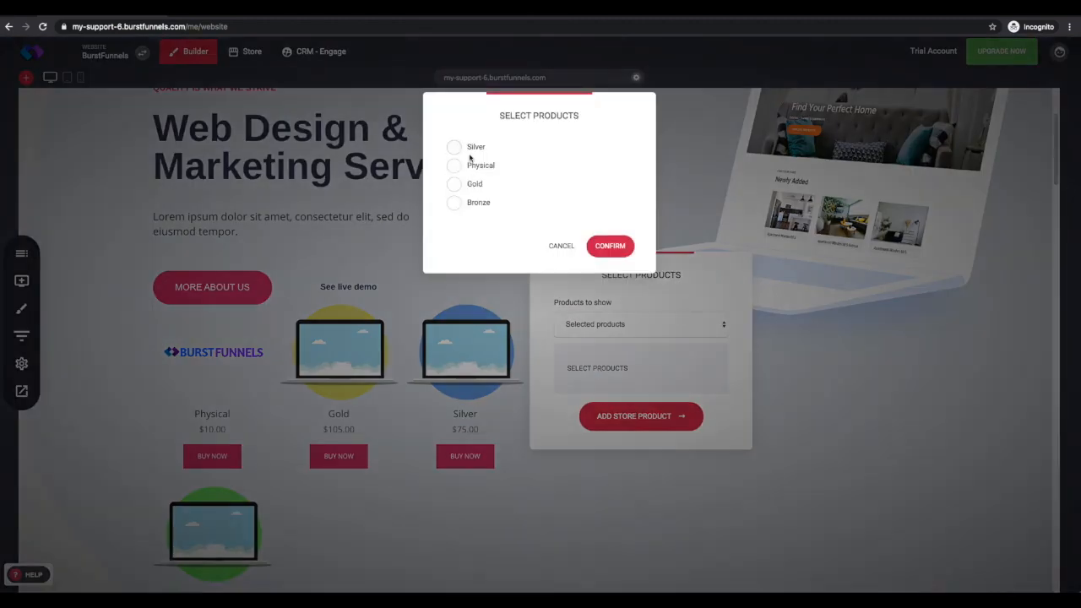
{"action": "left_click", "coordinate": [489, 167]}
{"action": "left_click", "coordinate": [610, 247]}
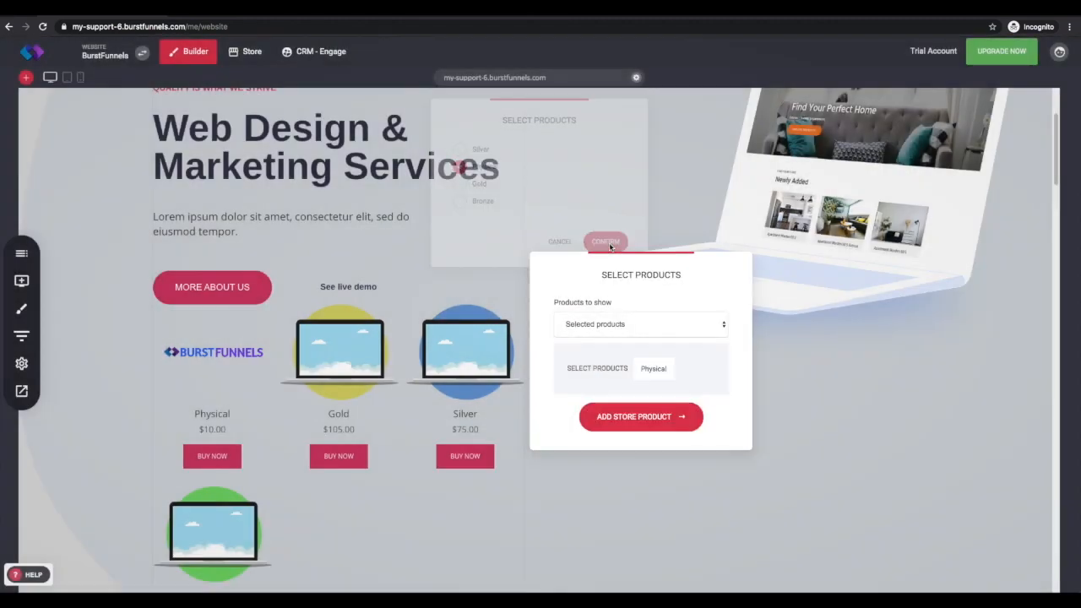
{"action": "left_click", "coordinate": [440, 292]}
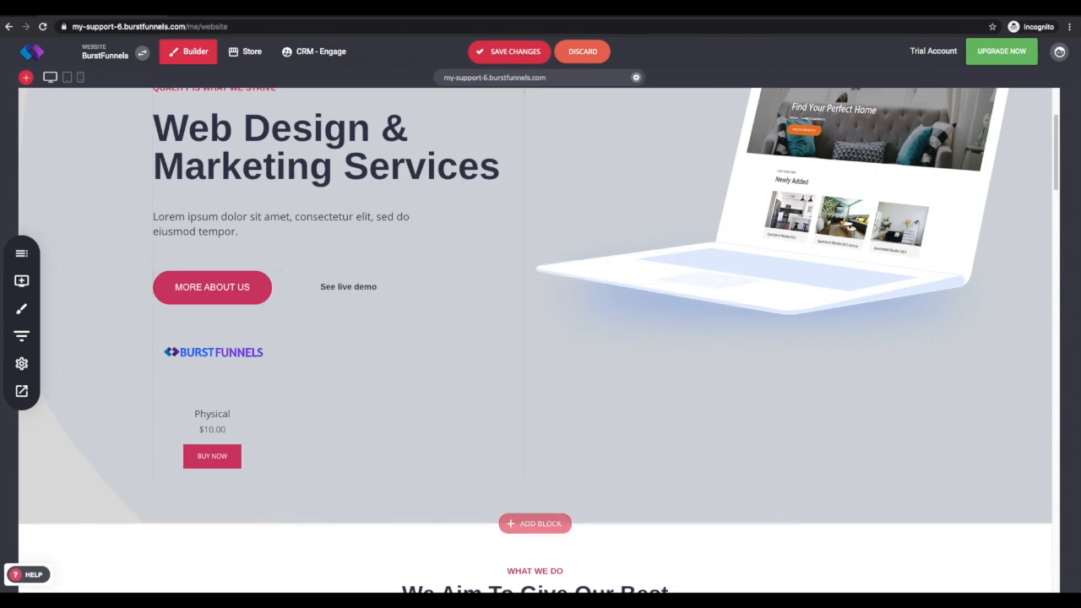
{"action": "left_click", "coordinate": [507, 51]}
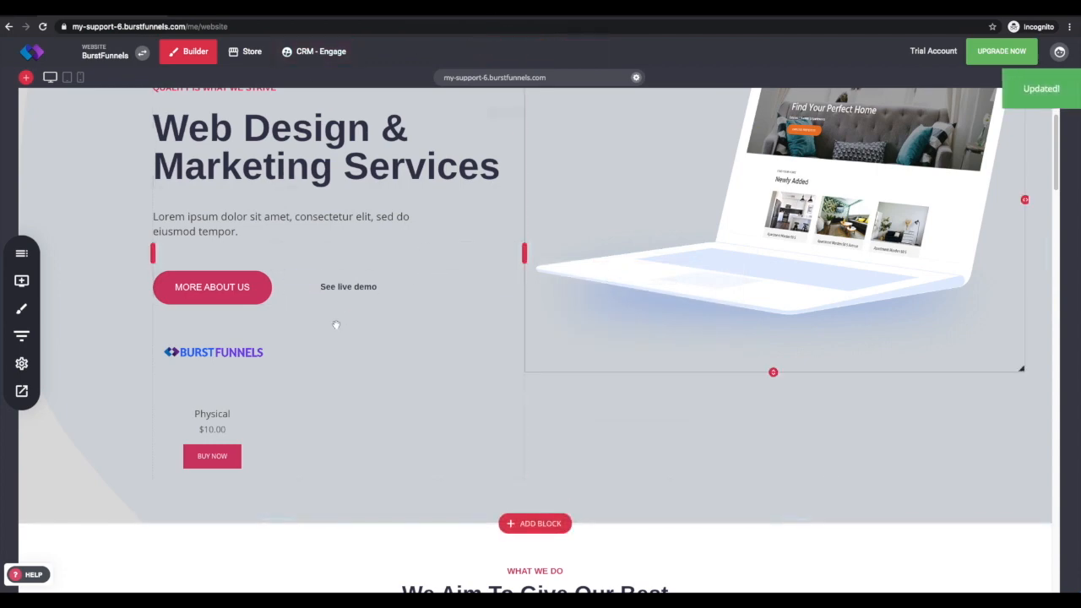
- Test buying the Physical product in the site preview and remove it from the checkout order summary
{"action": "left_click", "coordinate": [19, 391]}
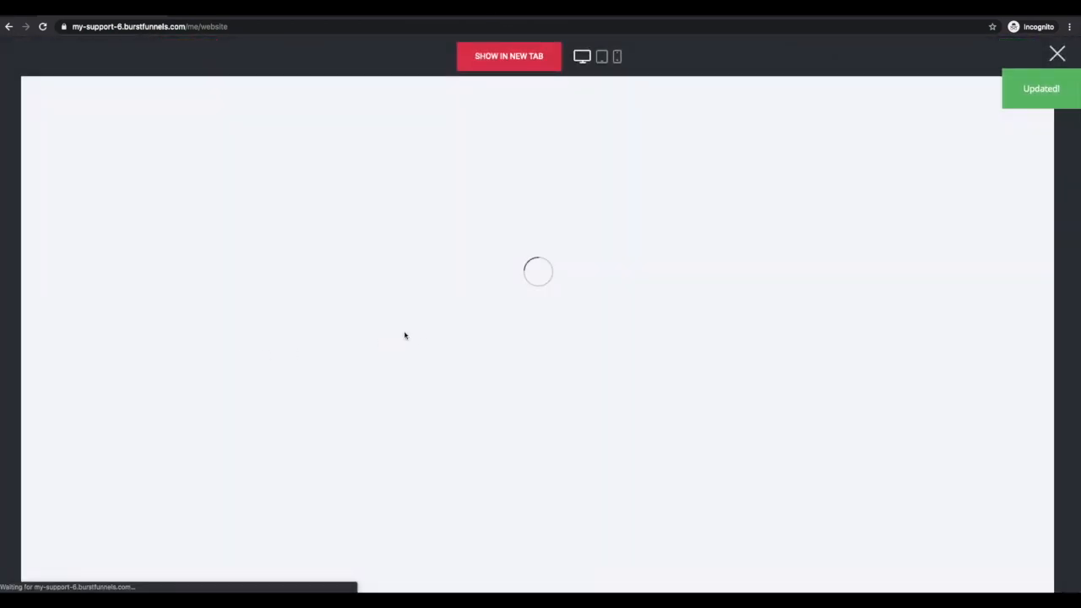
{"action": "scroll", "coordinate": [338, 344], "scroll_direction": "down", "scroll_amount": 4}
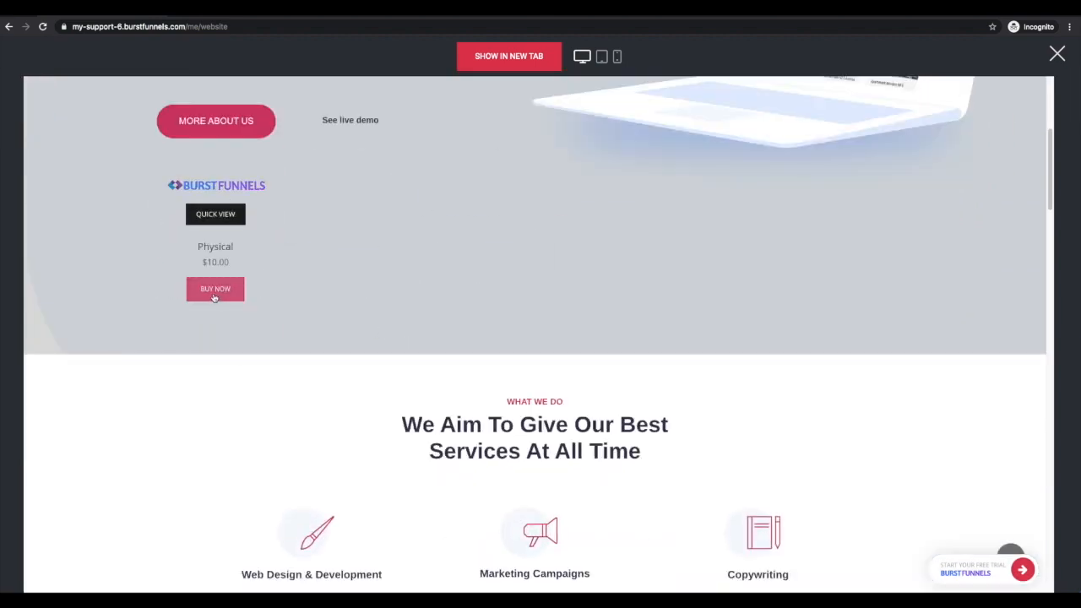
{"action": "scroll", "coordinate": [212, 294], "scroll_direction": "up", "scroll_amount": 1}
{"action": "scroll", "coordinate": [224, 304], "scroll_direction": "up", "scroll_amount": 1}
{"action": "left_click", "coordinate": [220, 387]}
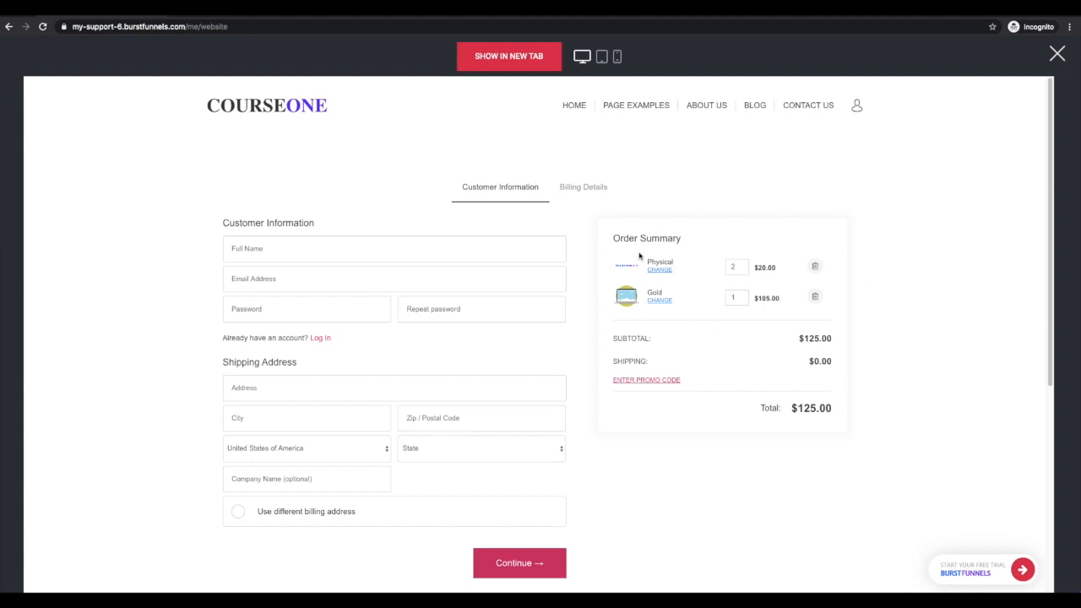
{"action": "left_click", "coordinate": [814, 267]}
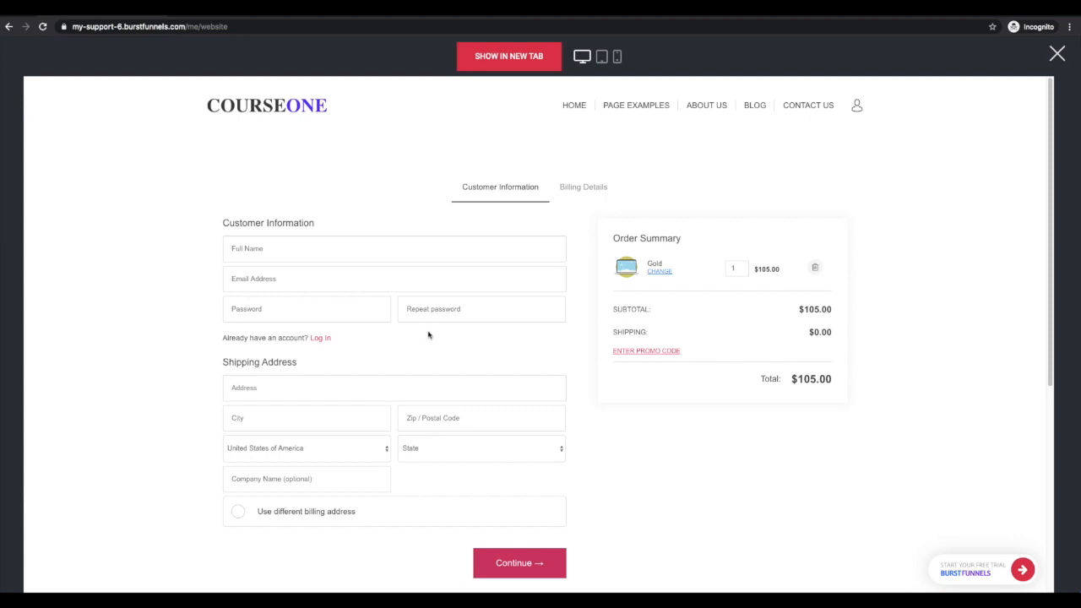
{"action": "left_click", "coordinate": [1057, 54]}
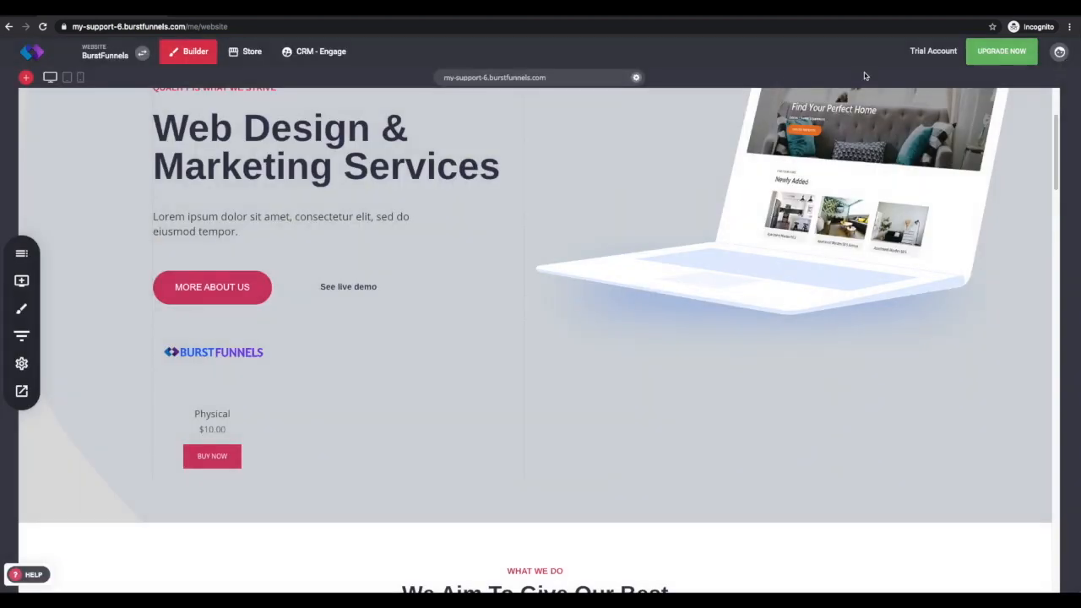
- Delete the store products widget below the More About Us button on the home page
{"action": "scroll", "coordinate": [243, 241], "scroll_direction": "up", "scroll_amount": 4}
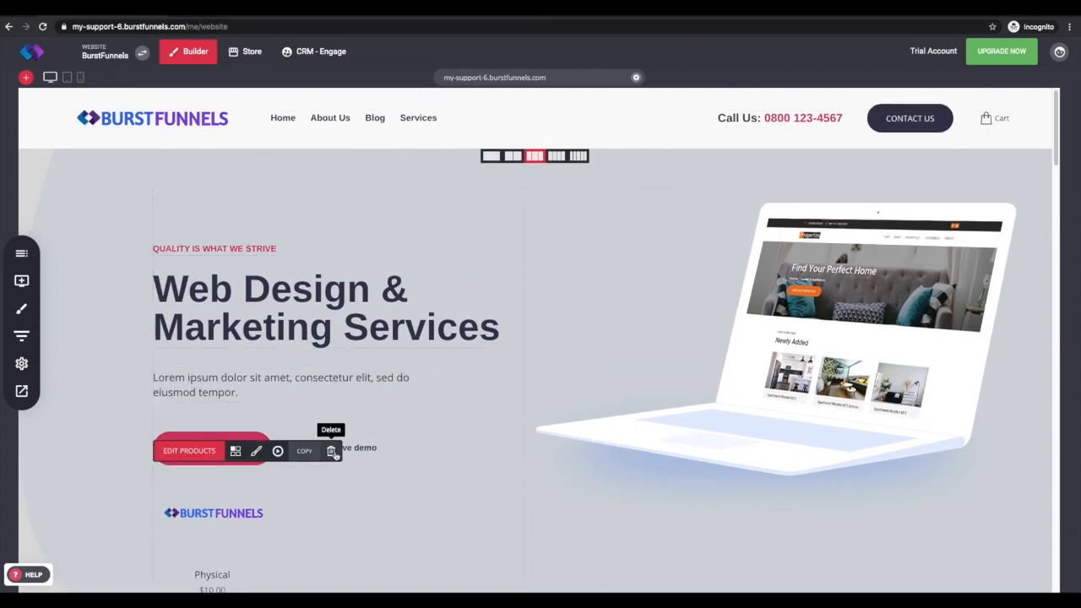
{"action": "left_click", "coordinate": [331, 450]}
{"action": "left_click", "coordinate": [575, 288]}
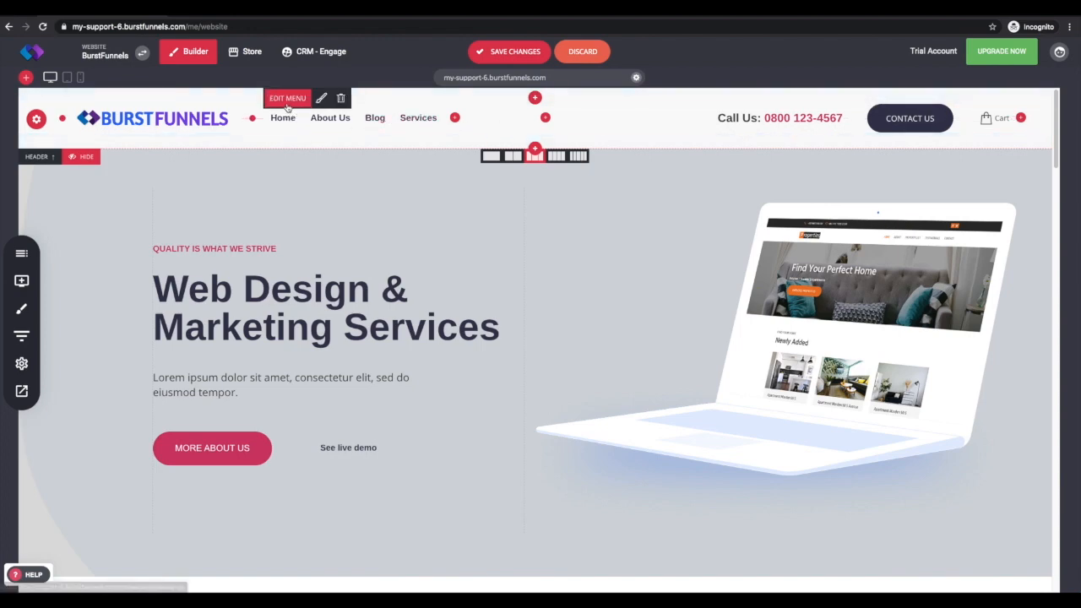
- Add a header menu item linking to all products of the Store, and save the page changes
{"action": "left_click", "coordinate": [287, 107]}
{"action": "mouse_move", "coordinate": [505, 234]}
{"action": "left_click", "coordinate": [582, 157]}
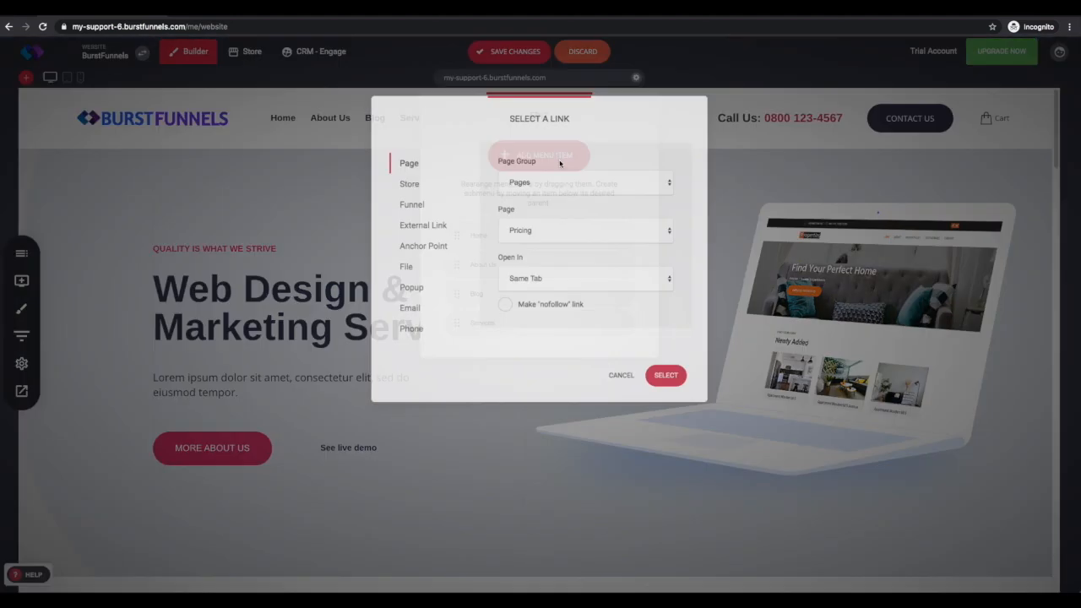
{"action": "left_click", "coordinate": [414, 187]}
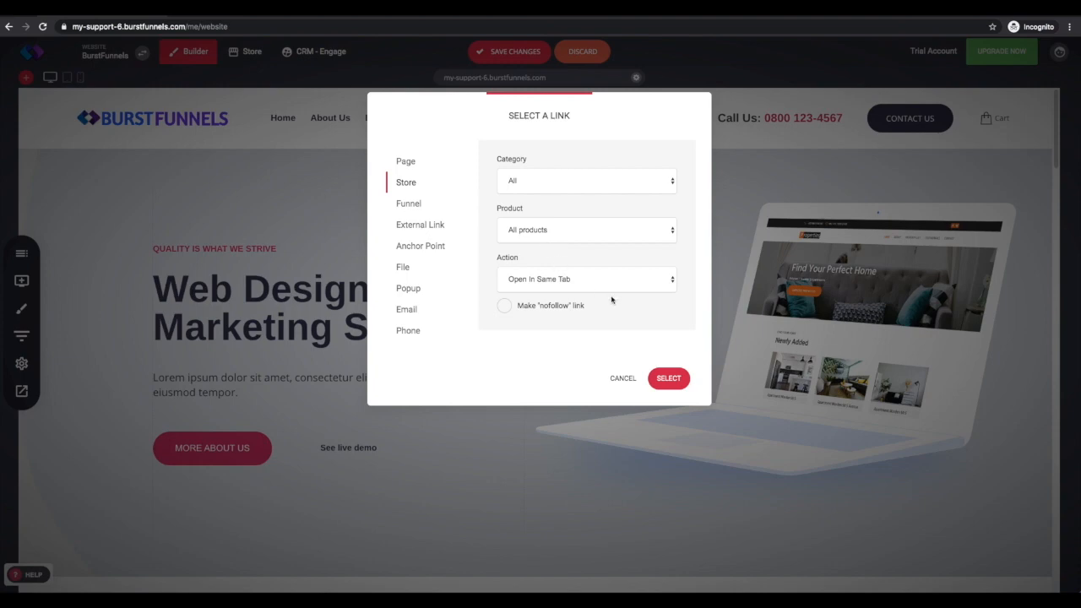
{"action": "left_click", "coordinate": [669, 378]}
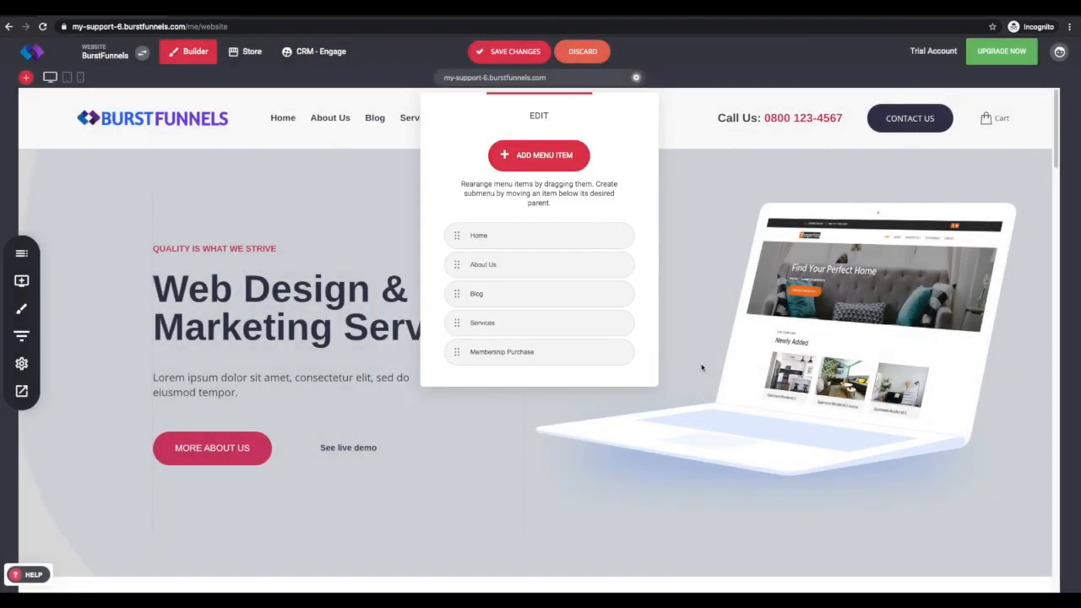
{"action": "left_click", "coordinate": [701, 367]}
{"action": "left_click", "coordinate": [528, 52]}
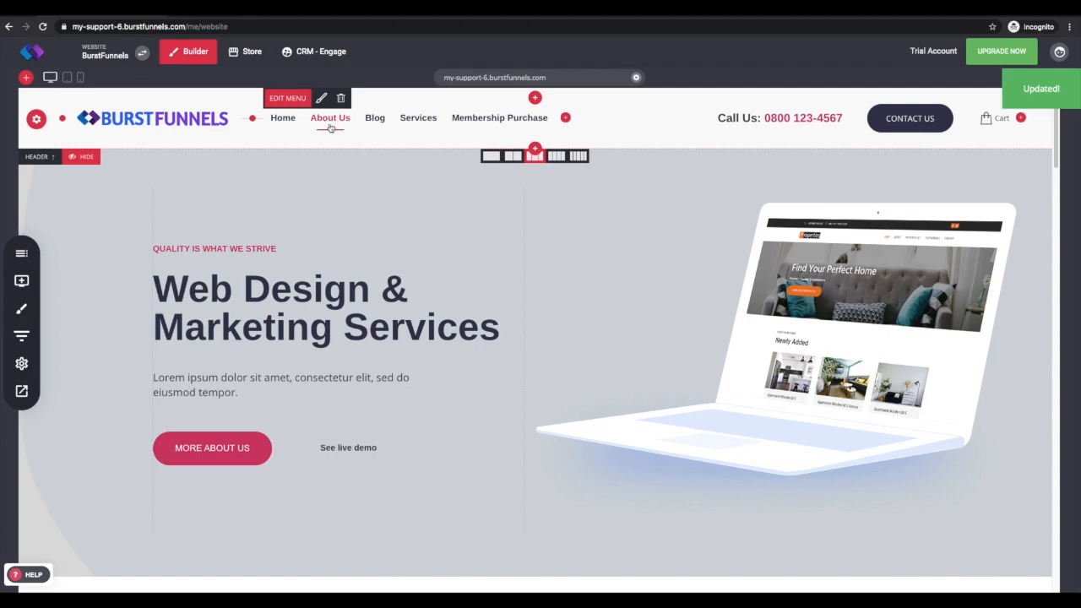
- Preview the site and visit the About Us, Home, Blog and Services pages through the header menu
{"action": "left_click", "coordinate": [21, 391]}
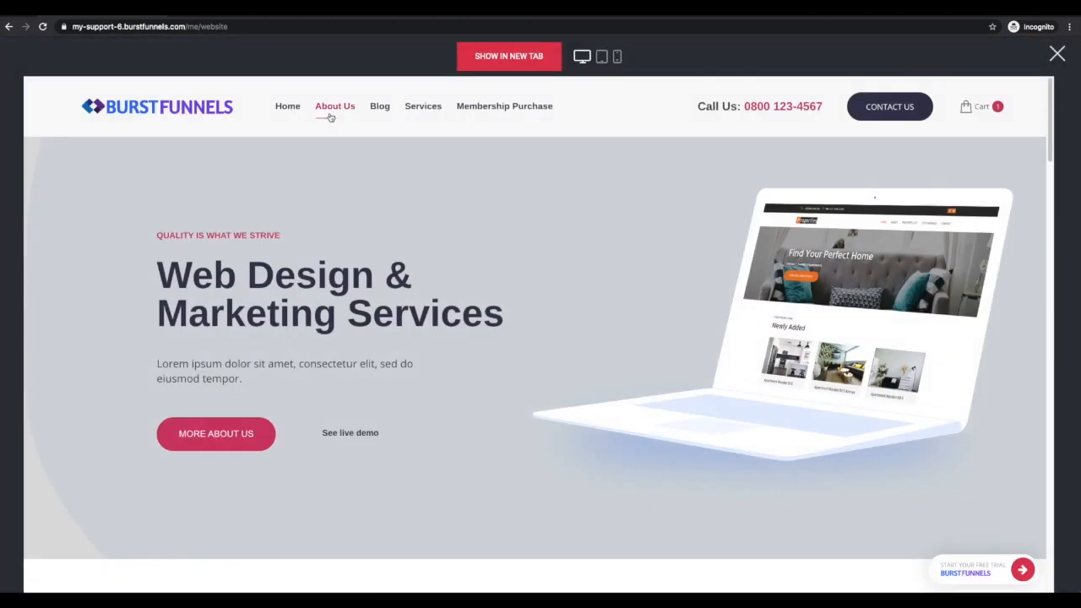
{"action": "left_click", "coordinate": [337, 112]}
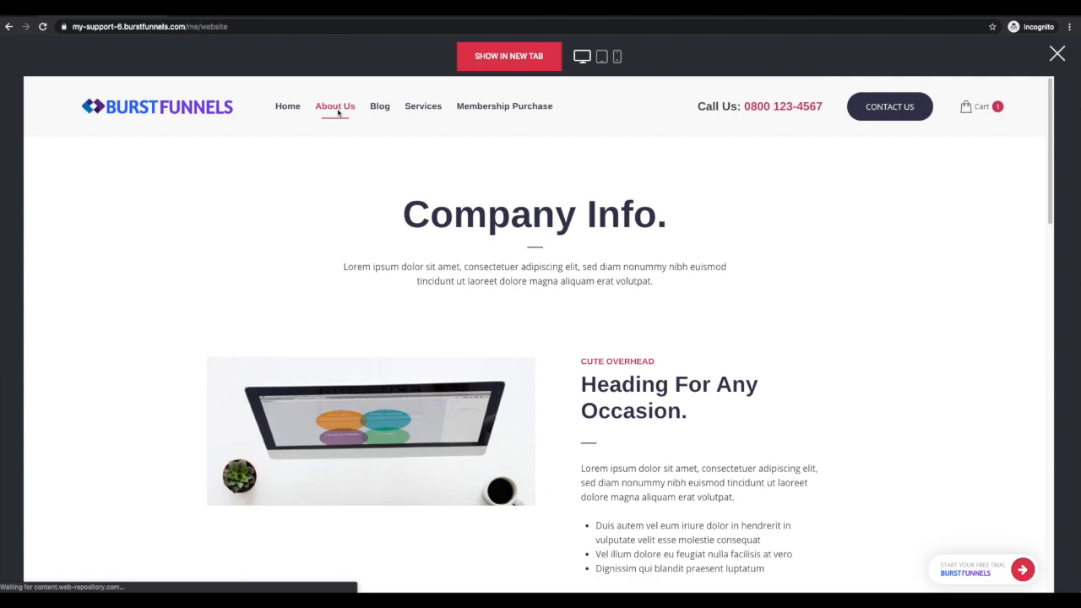
{"action": "left_click", "coordinate": [300, 106]}
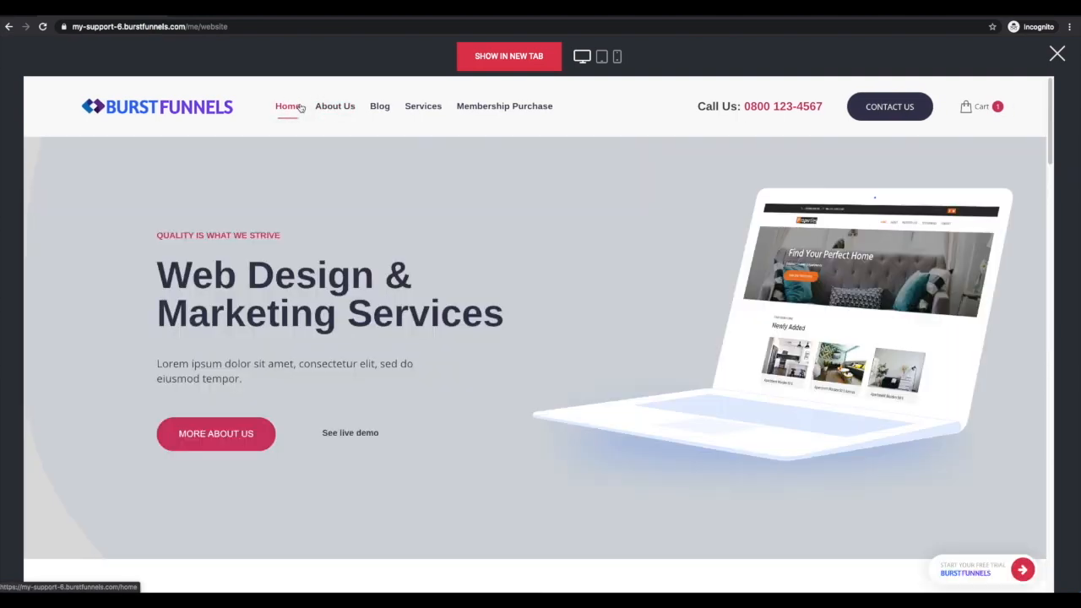
{"action": "left_click", "coordinate": [385, 107]}
{"action": "left_click", "coordinate": [409, 112]}
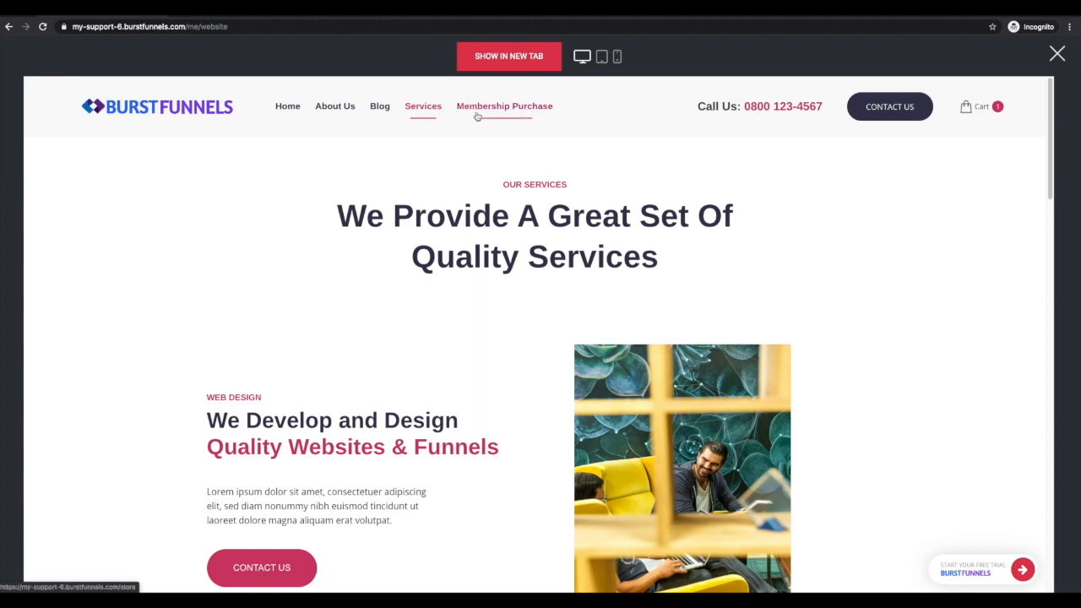
- Open the store page from the Membership Purchase menu item and inspect the Physical product in its Quick View
{"action": "left_click", "coordinate": [477, 112]}
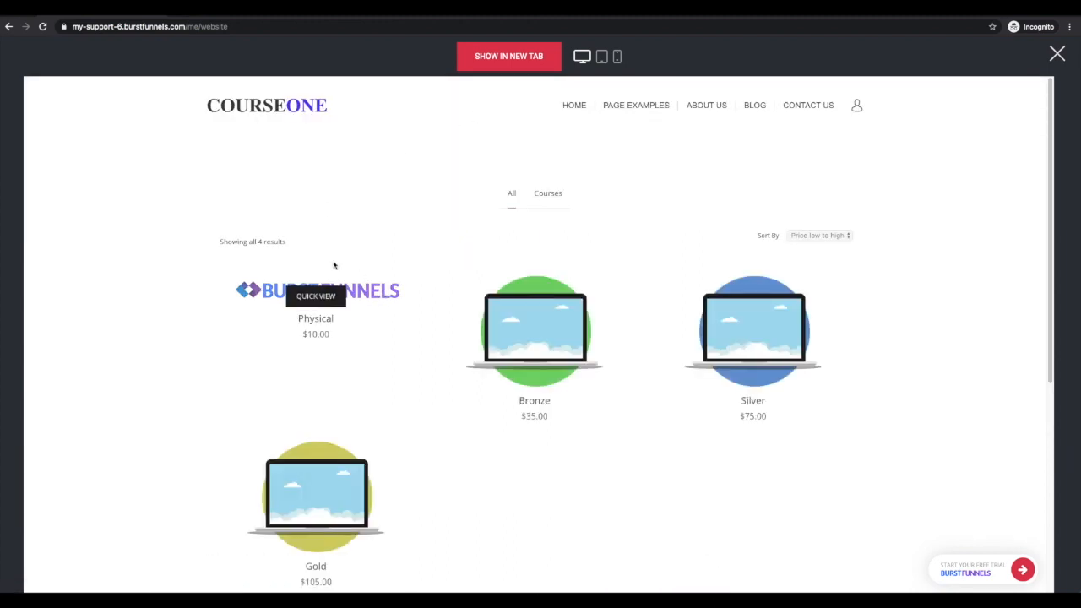
{"action": "scroll", "coordinate": [359, 507], "scroll_direction": "down", "scroll_amount": 1}
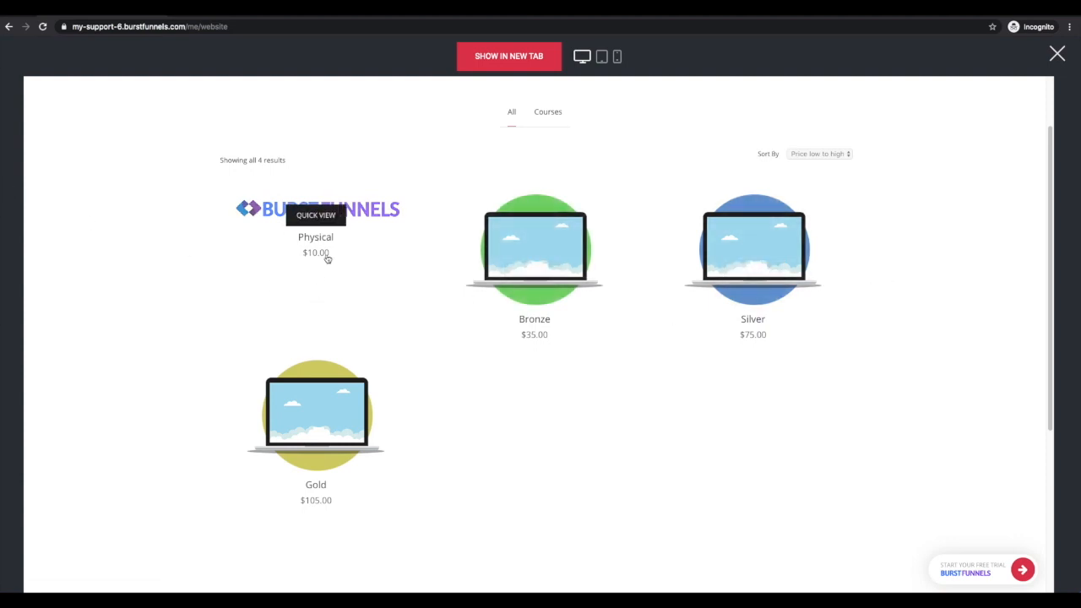
{"action": "left_click", "coordinate": [322, 211]}
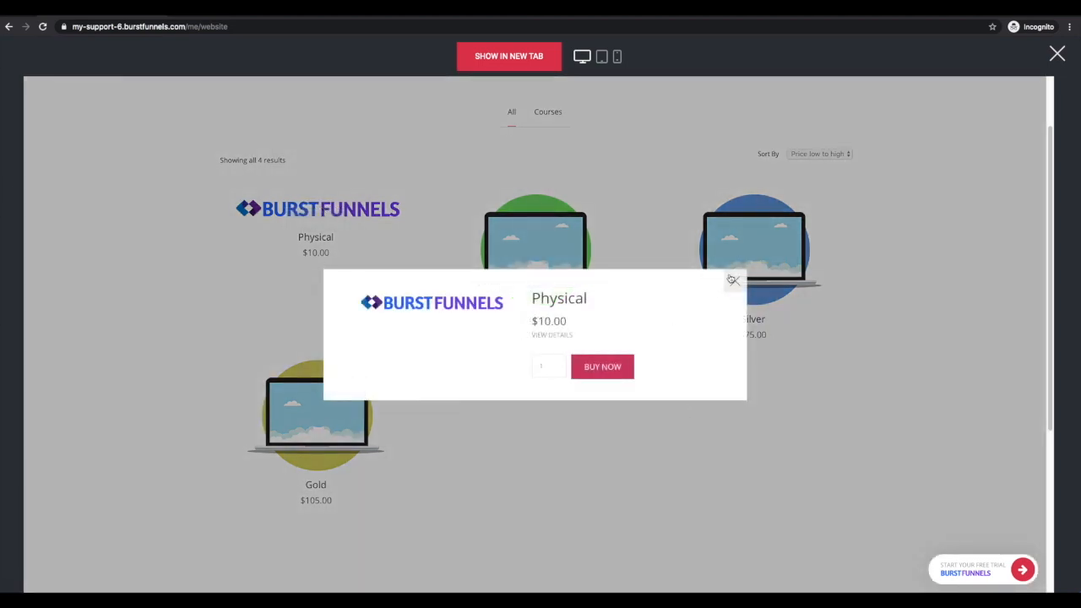
- Close the Physical product's Quick View and exit the site preview to return to the website builder
{"action": "left_click", "coordinate": [732, 279]}
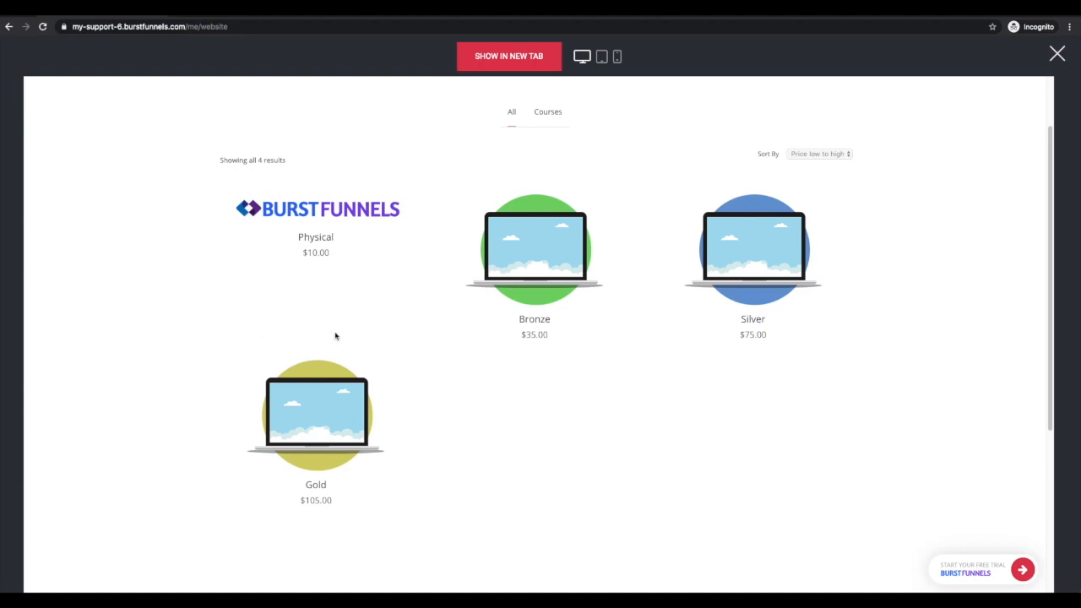
{"action": "scroll", "coordinate": [454, 336], "scroll_direction": "up", "scroll_amount": 1}
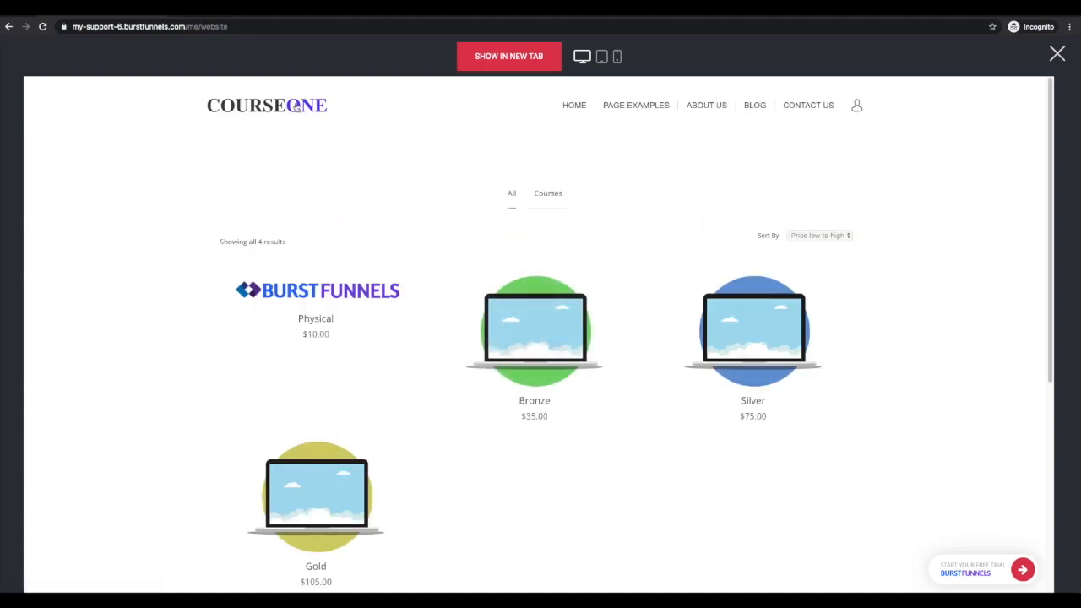
{"action": "left_click", "coordinate": [1057, 55]}
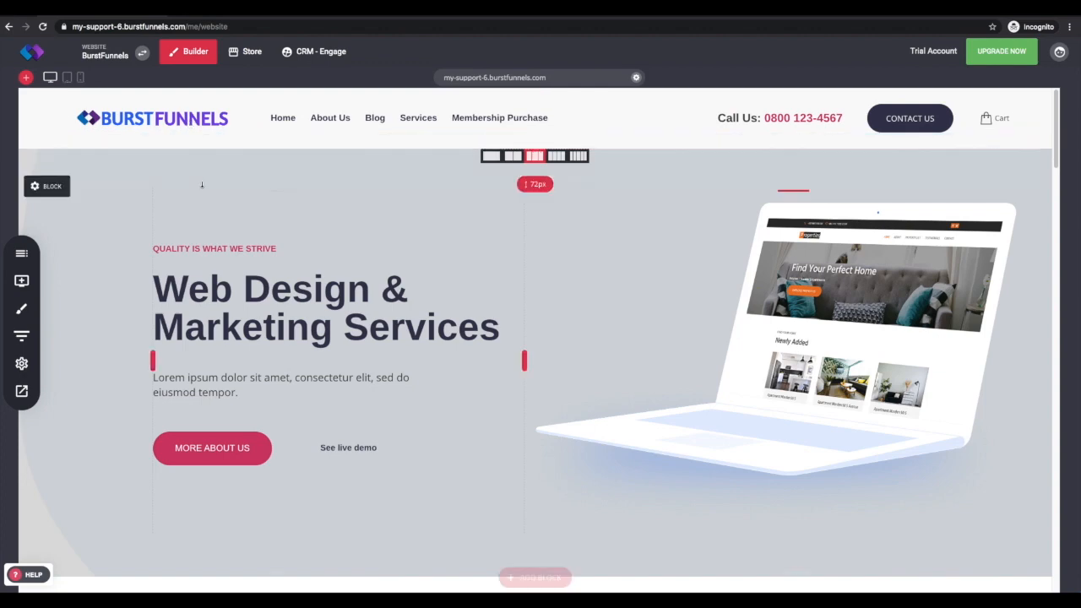
- Look over the home page and its header menu, and view the website's list of pages and popups
{"action": "scroll", "coordinate": [203, 194], "scroll_direction": "down", "scroll_amount": 5}
{"action": "scroll", "coordinate": [205, 212], "scroll_direction": "up", "scroll_amount": 5}
{"action": "mouse_move", "coordinate": [465, 118]}
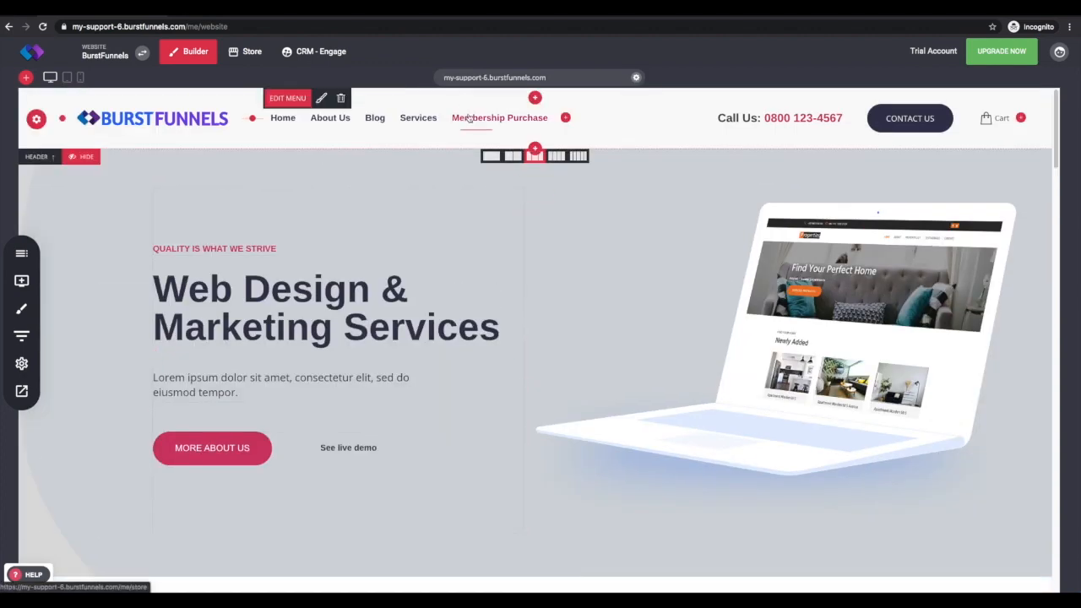
{"action": "left_click", "coordinate": [22, 253]}
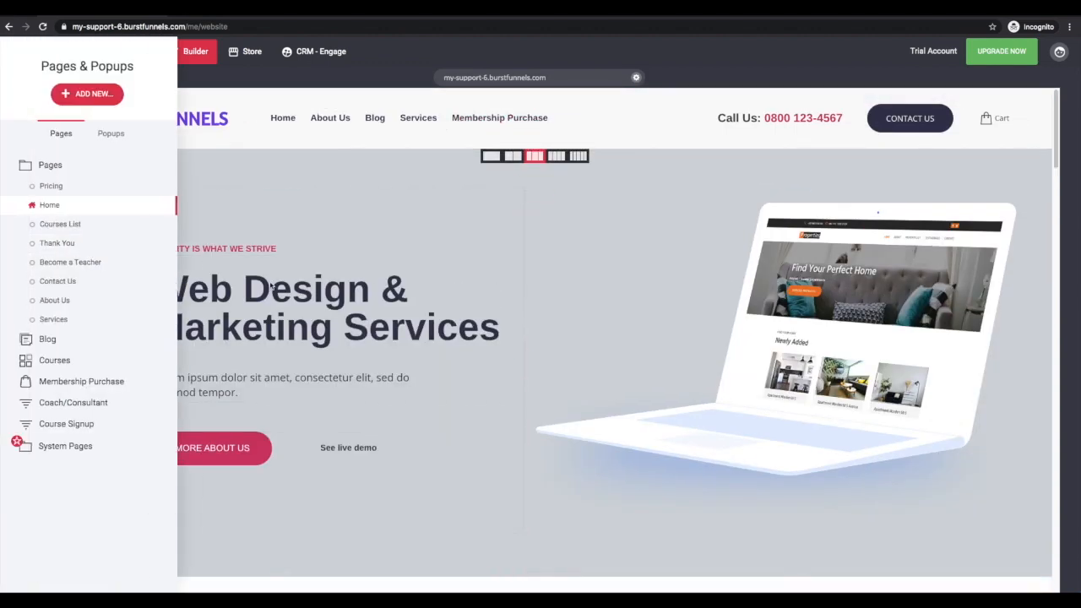
{"action": "left_click", "coordinate": [405, 275]}
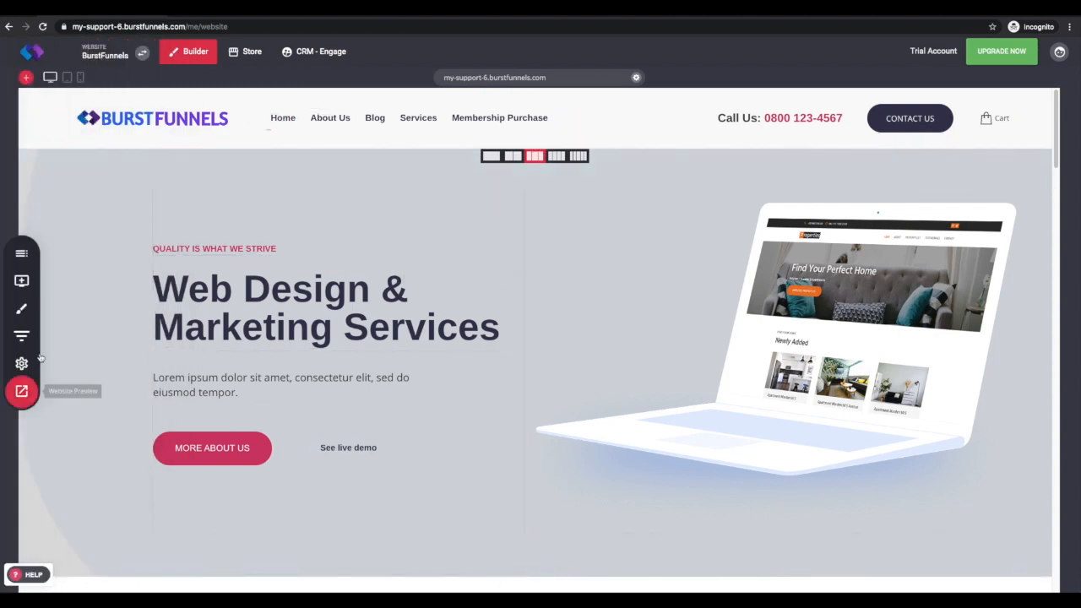
- View the online store dashboard, and open the list of funnels back in the website builder
{"action": "left_click", "coordinate": [257, 60]}
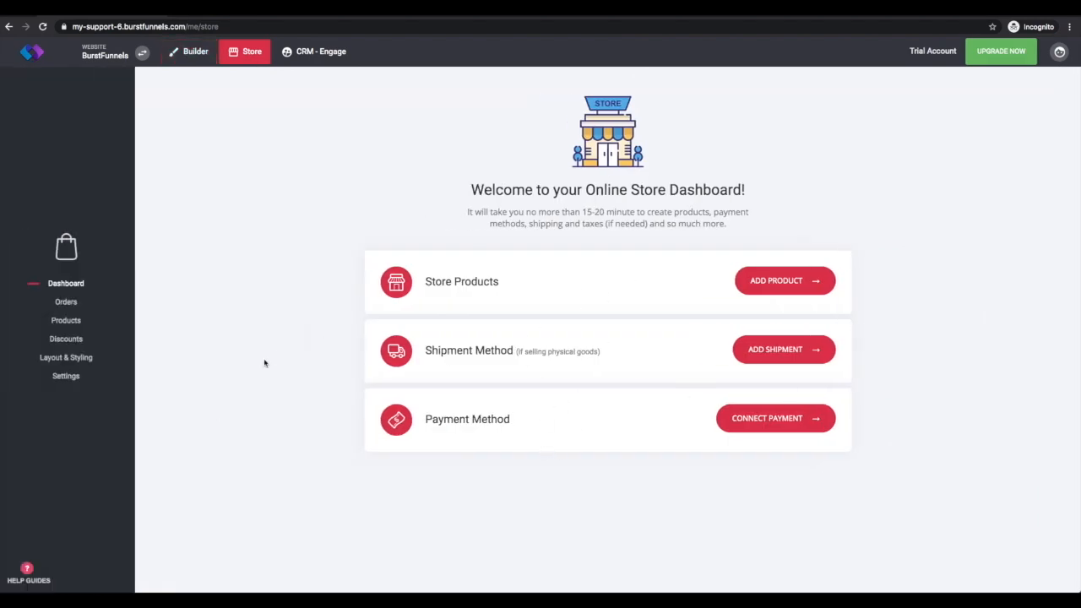
{"action": "left_click", "coordinate": [196, 54]}
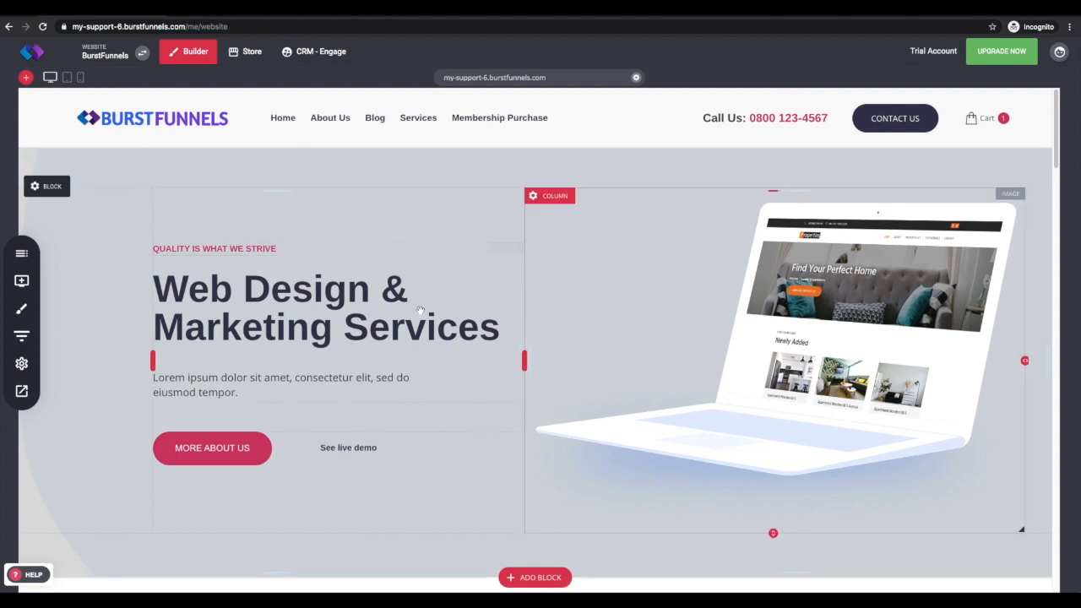
{"action": "left_click", "coordinate": [22, 337]}
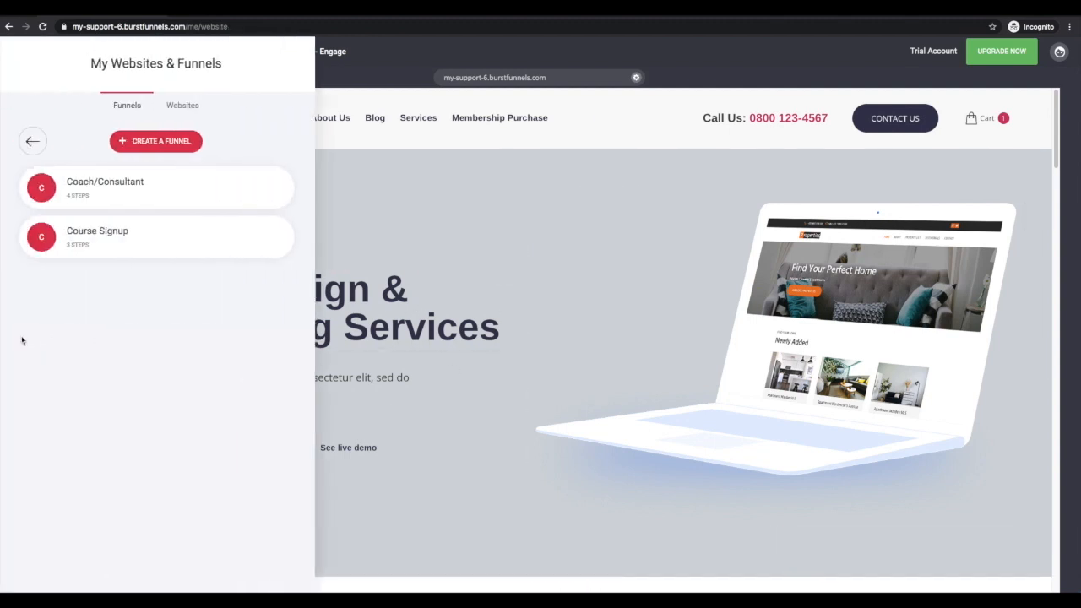